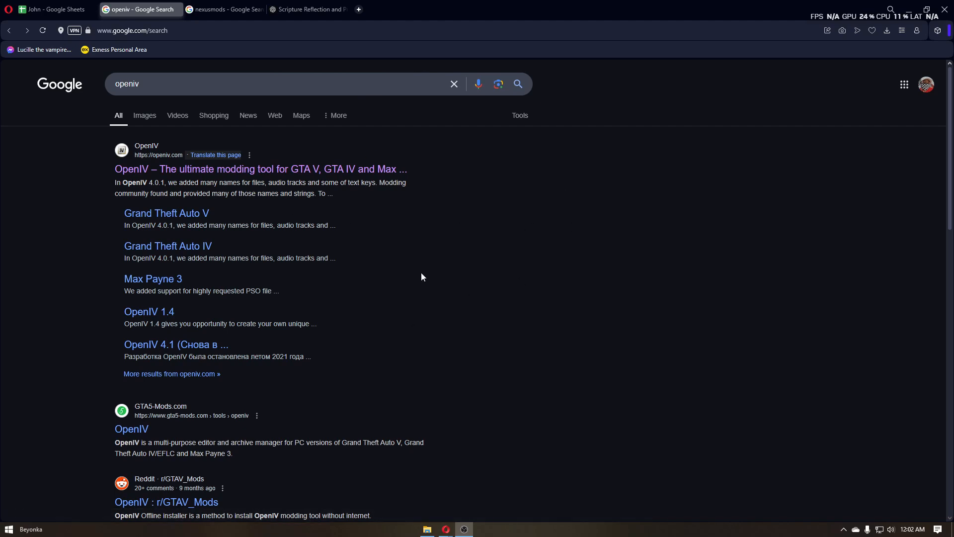
Download the OpenIV 4.1 installer from openiv.com and save it as ovisetup in the Downloads folder.
{"action": "left_click", "coordinate": [395, 169]}
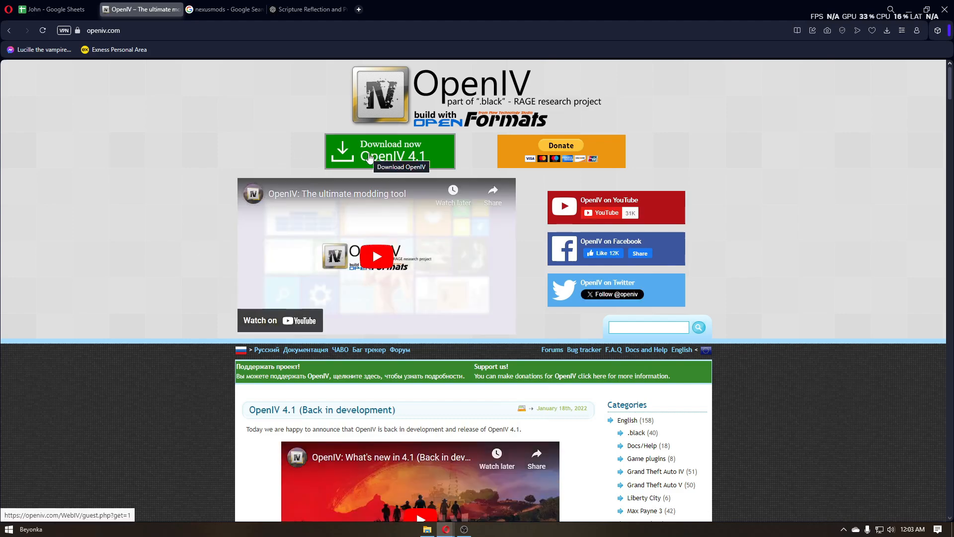
{"action": "left_click", "coordinate": [366, 167]}
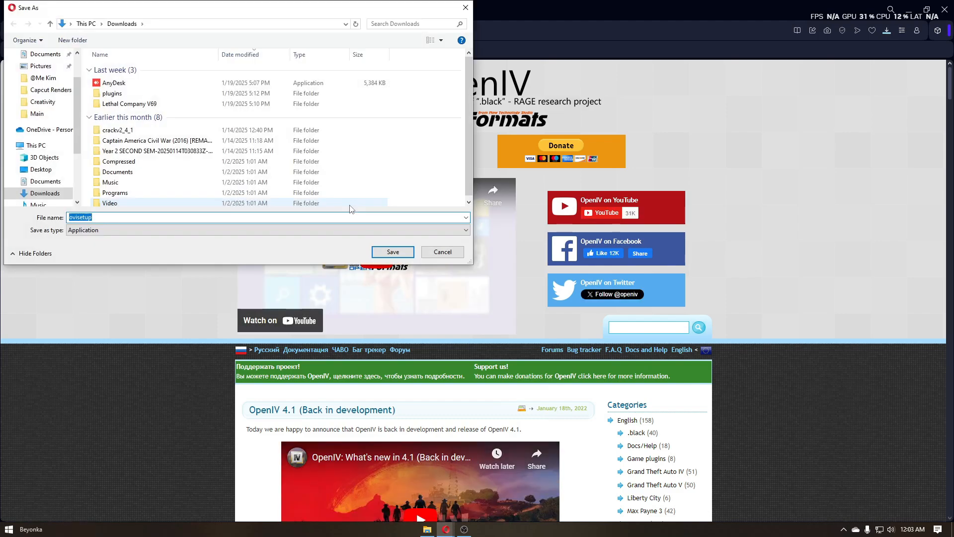
{"action": "left_click", "coordinate": [392, 252]}
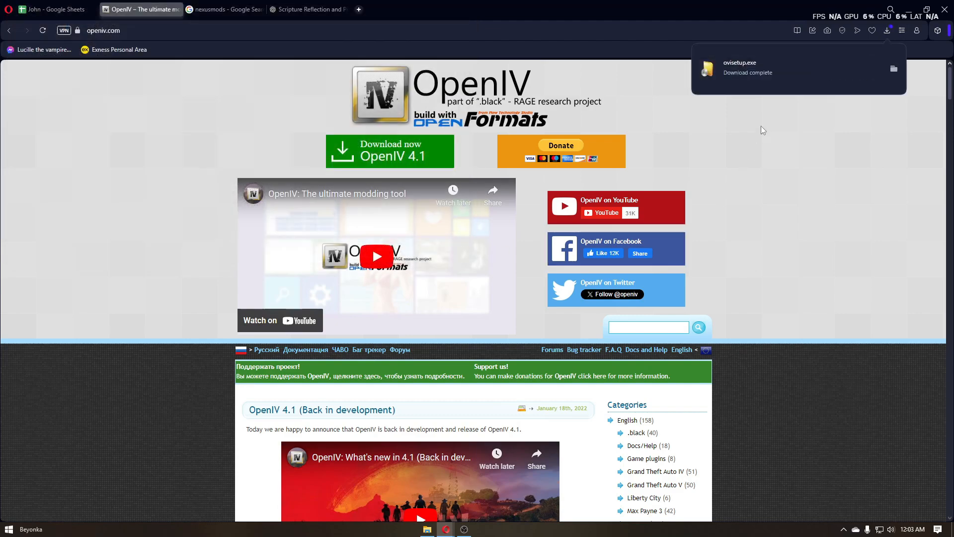
Run the downloaded installer, accept the license terms, and install OpenIV on this computer with a desktop icon.
{"action": "left_click", "coordinate": [768, 70]}
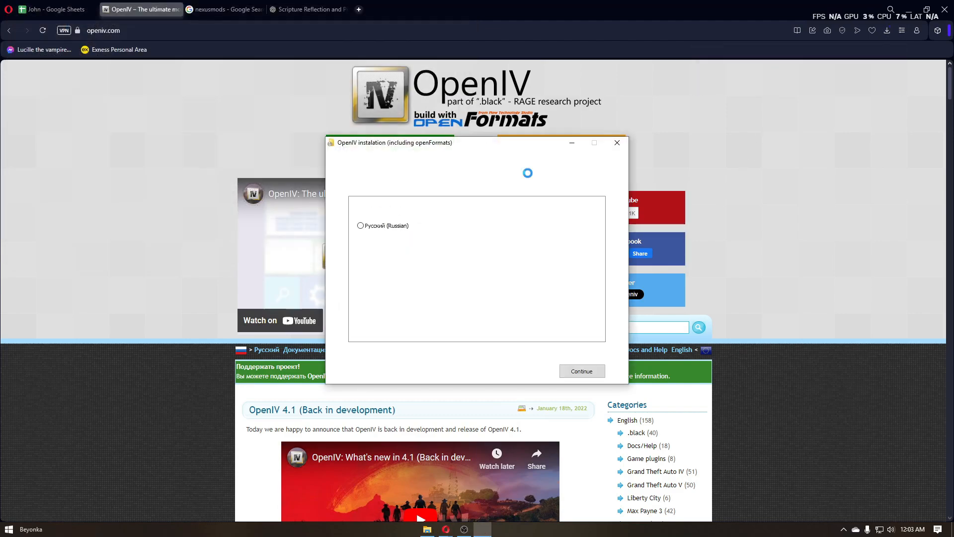
{"action": "left_click", "coordinate": [576, 371]}
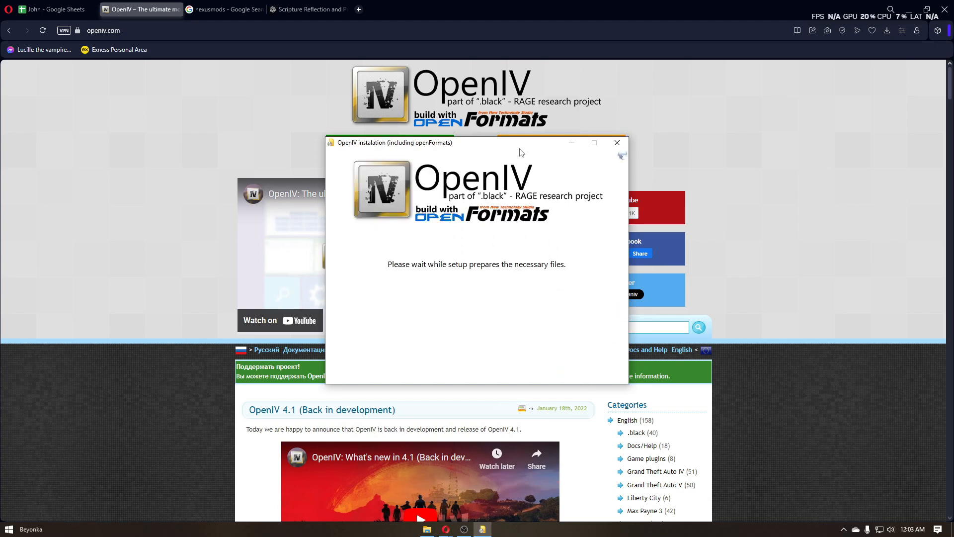
{"action": "left_click_drag", "start_coordinate": [515, 146], "coordinate": [482, 132]}
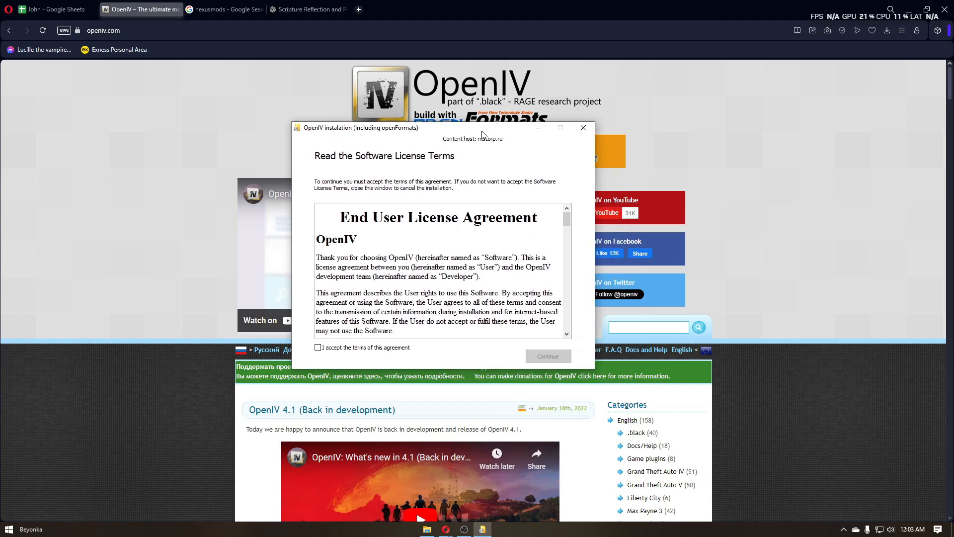
{"action": "left_click", "coordinate": [354, 349]}
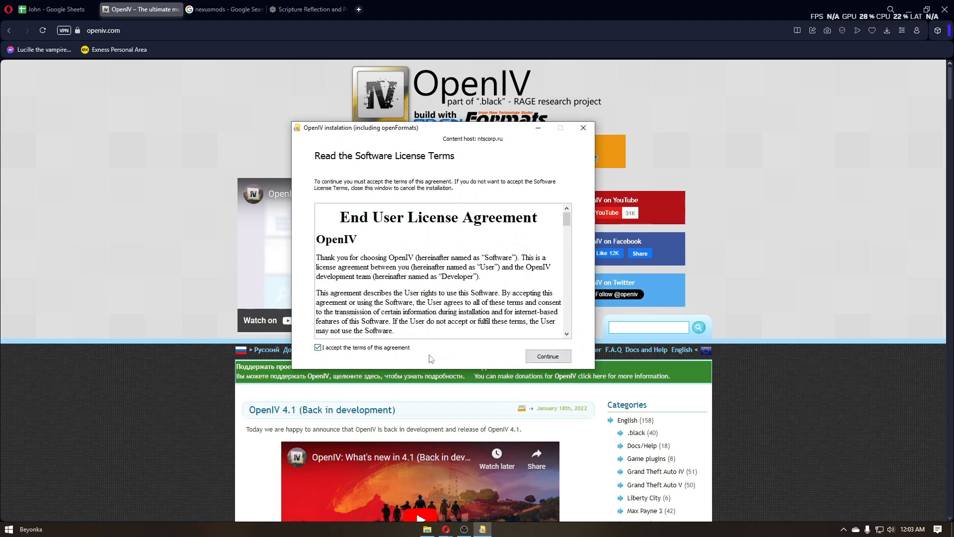
{"action": "left_click", "coordinate": [533, 358]}
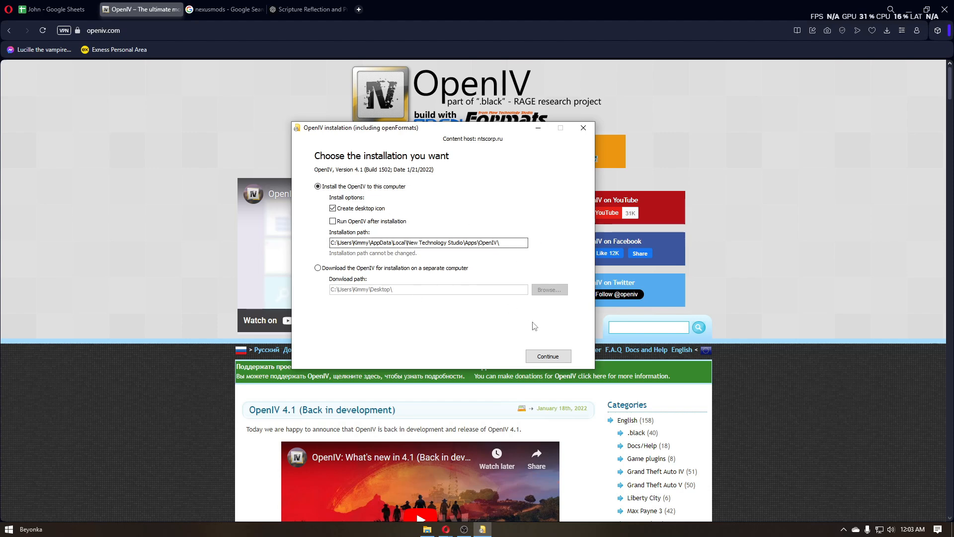
{"action": "left_click", "coordinate": [552, 356]}
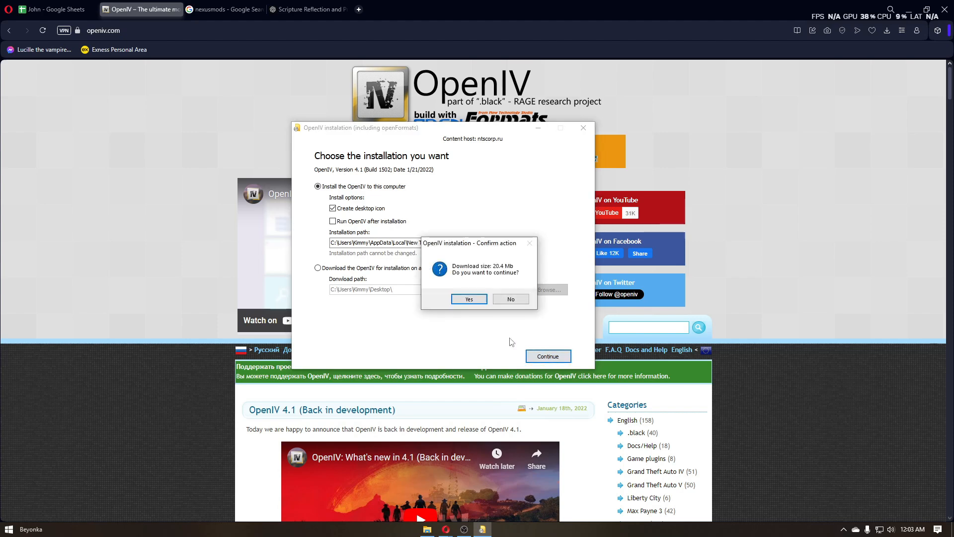
{"action": "left_click", "coordinate": [469, 299]}
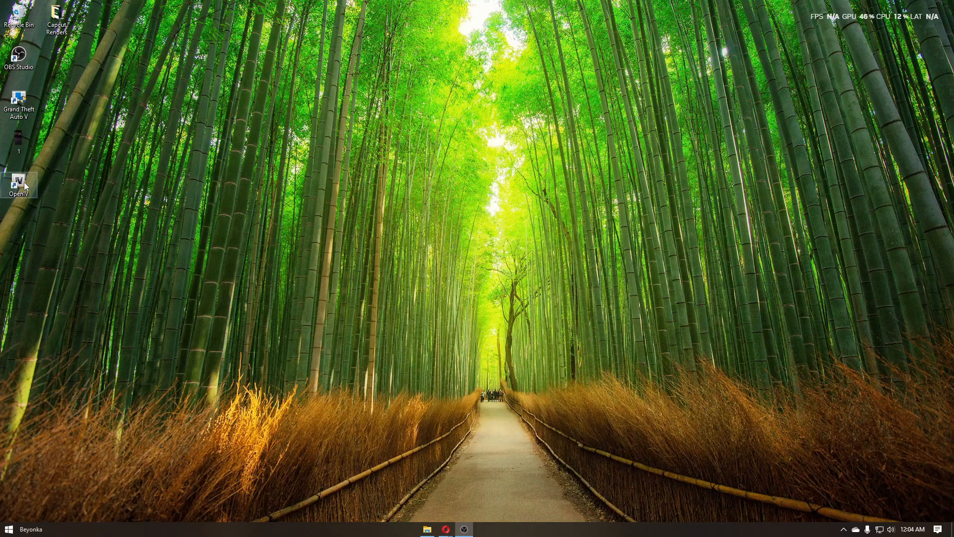
Launch OpenIV from its desktop shortcut and choose the Windows version of Grand Theft Auto V.
{"action": "left_click_drag", "start_coordinate": [23, 182], "coordinate": [284, 192]}
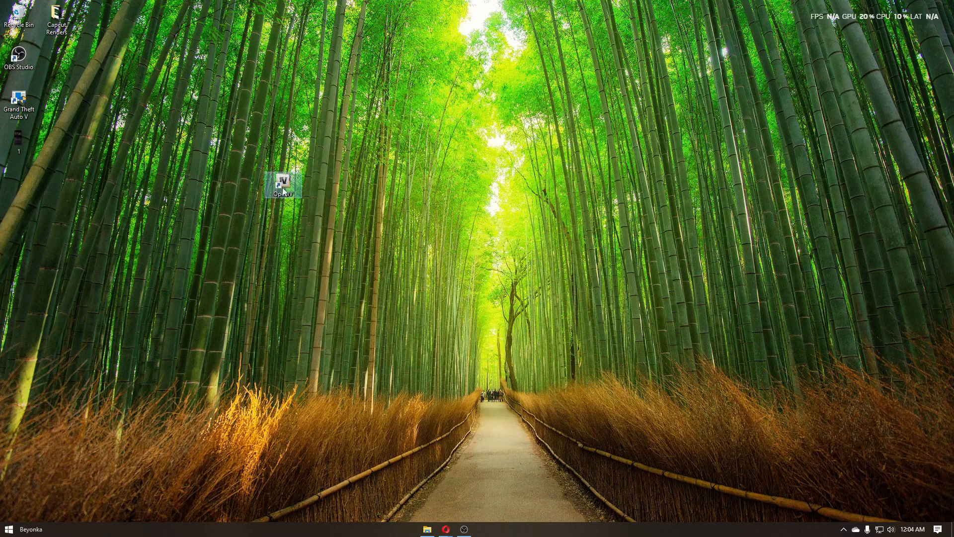
{"action": "double_click", "coordinate": [283, 188]}
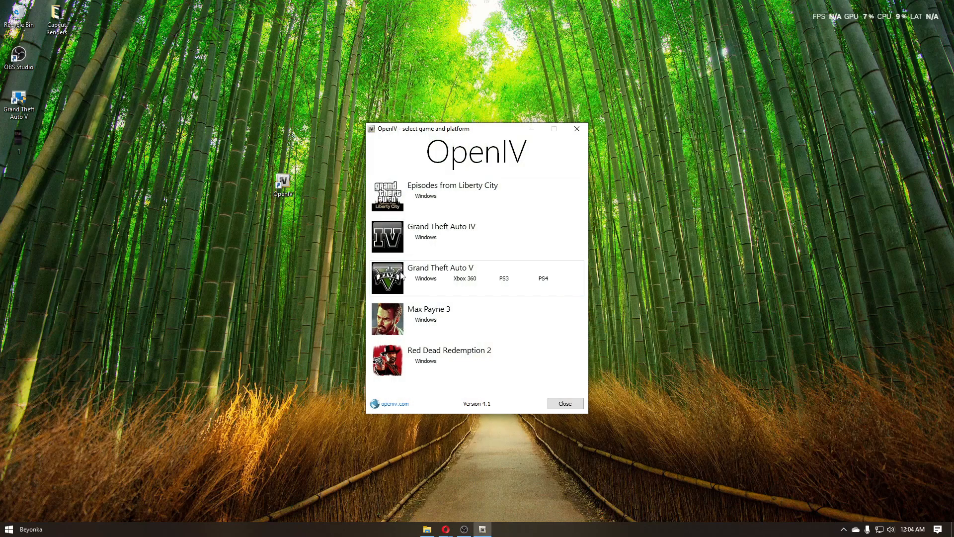
{"action": "left_click", "coordinate": [425, 279]}
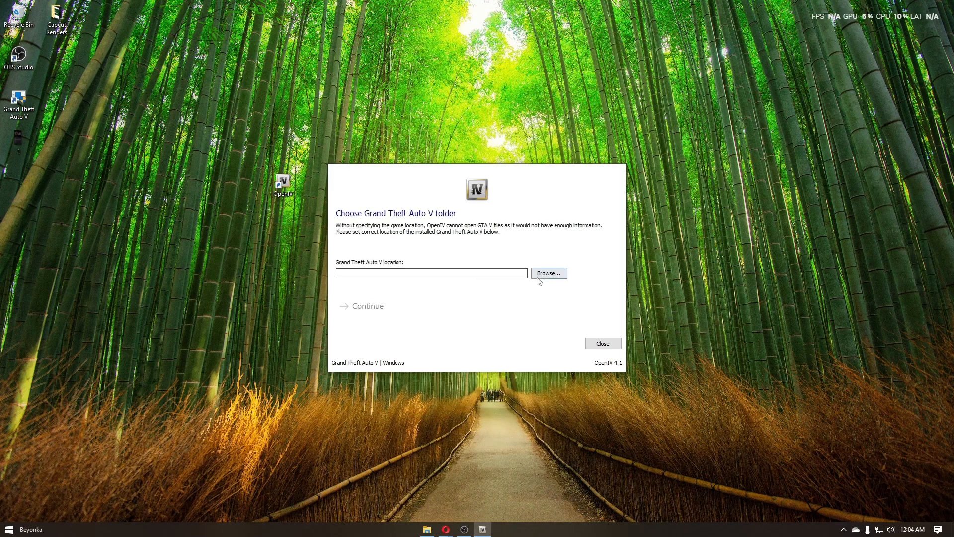
Set the Grand Theft Auto V location to D:\Grand Theft Auto V\ and continue past the backup reminder.
{"action": "left_click", "coordinate": [544, 274]}
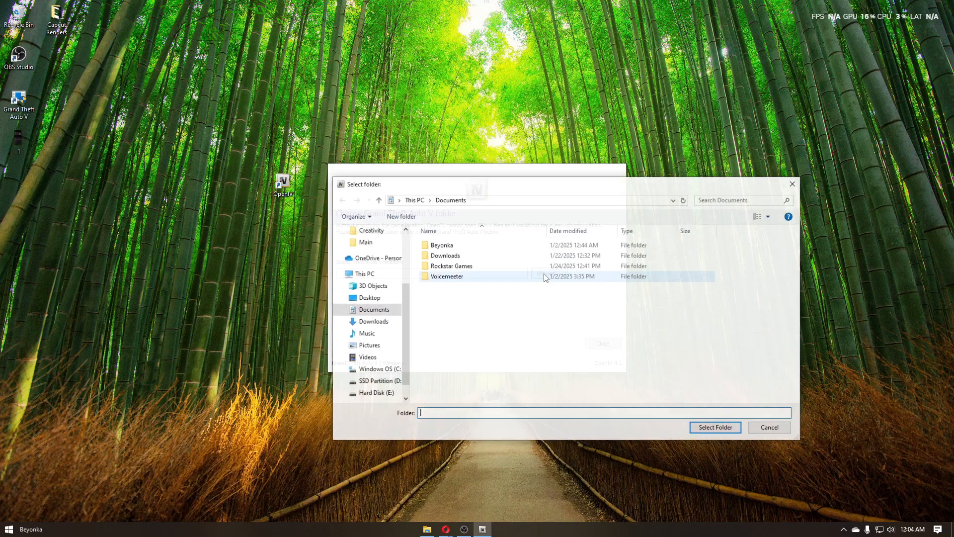
{"action": "left_click", "coordinate": [371, 276]}
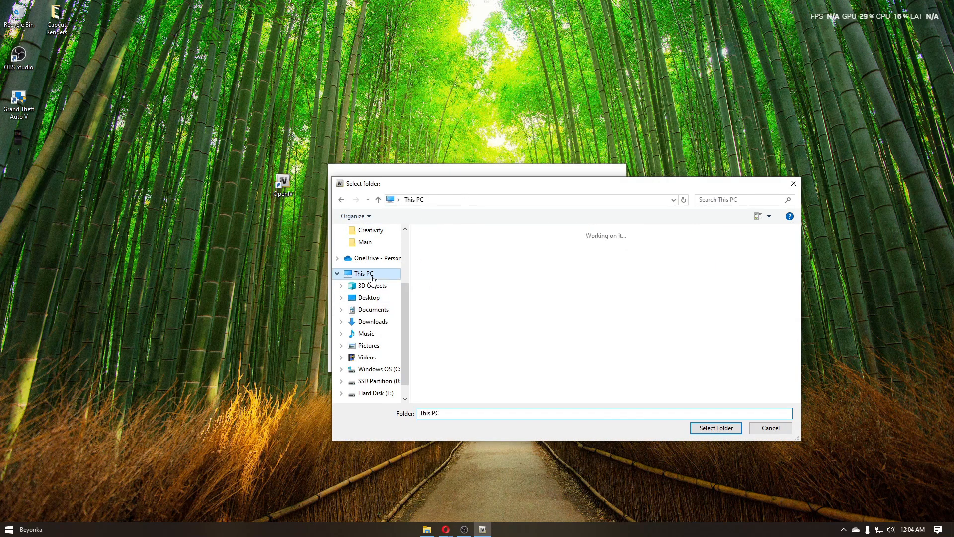
{"action": "double_click", "coordinate": [586, 348]}
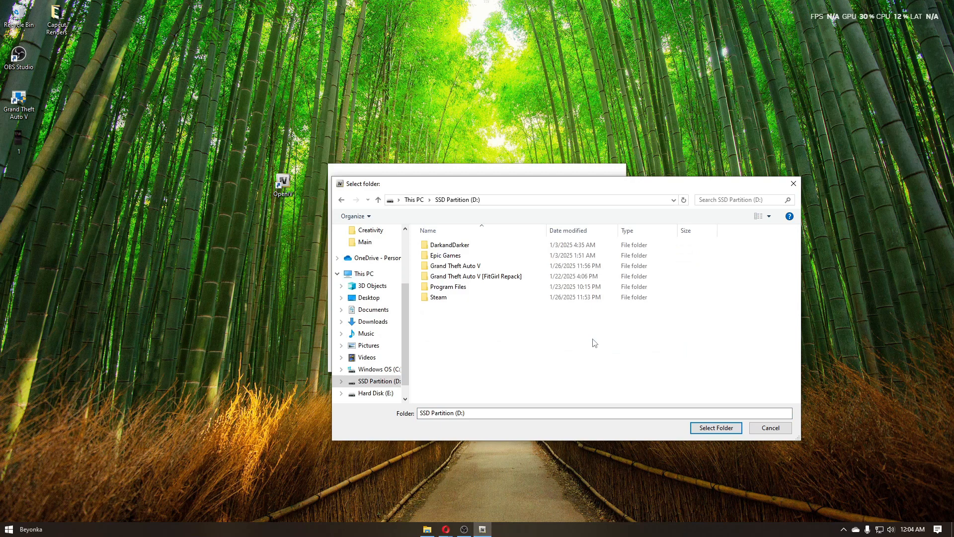
{"action": "double_click", "coordinate": [472, 265]}
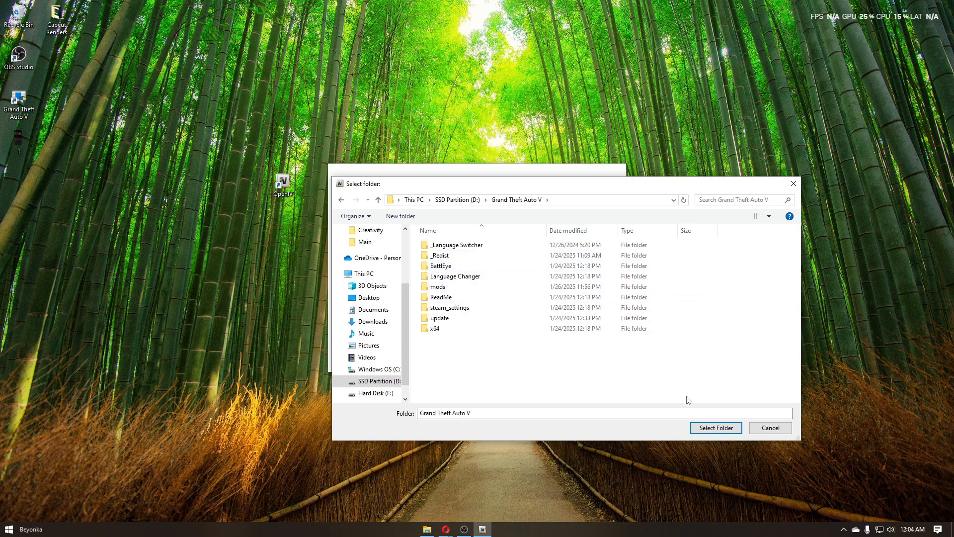
{"action": "left_click", "coordinate": [716, 428]}
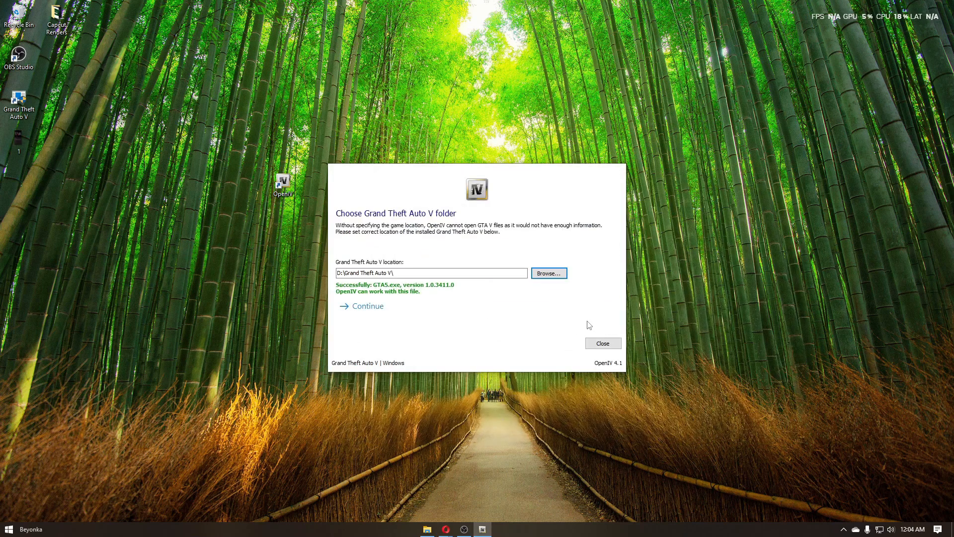
{"action": "left_click", "coordinate": [378, 309]}
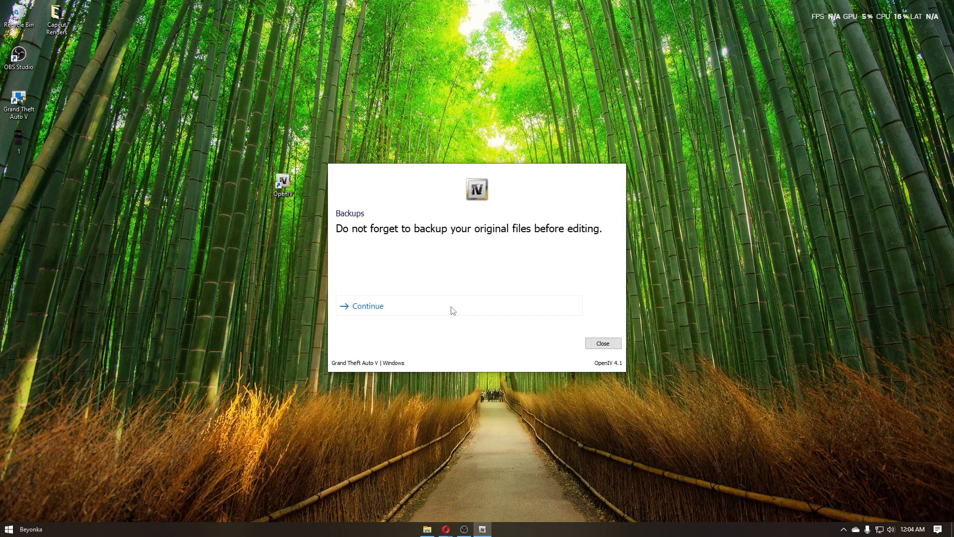
{"action": "left_click", "coordinate": [386, 307]}
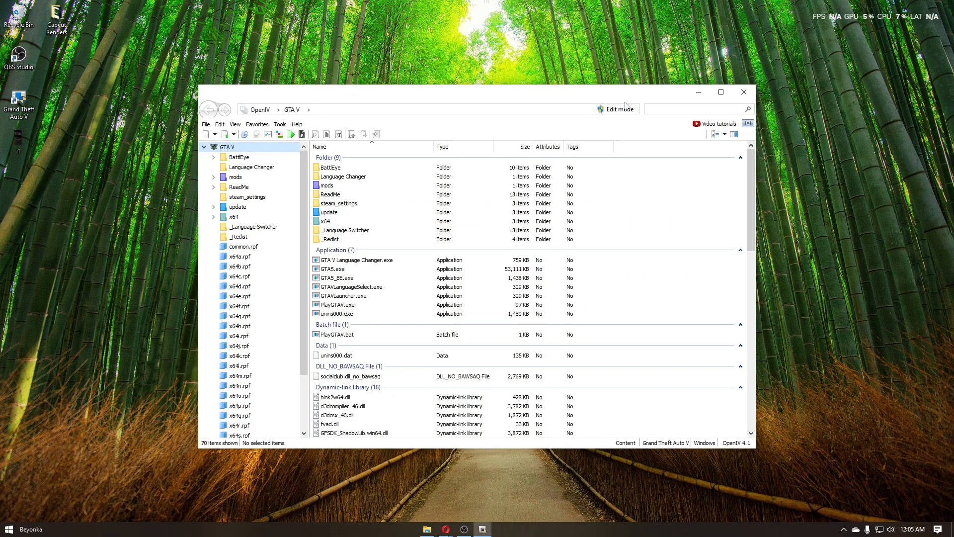
Enable edit mode and install ASI Loader, OpenIV.ASI and openCamera through the ASI Manager.
{"action": "left_click", "coordinate": [618, 110]}
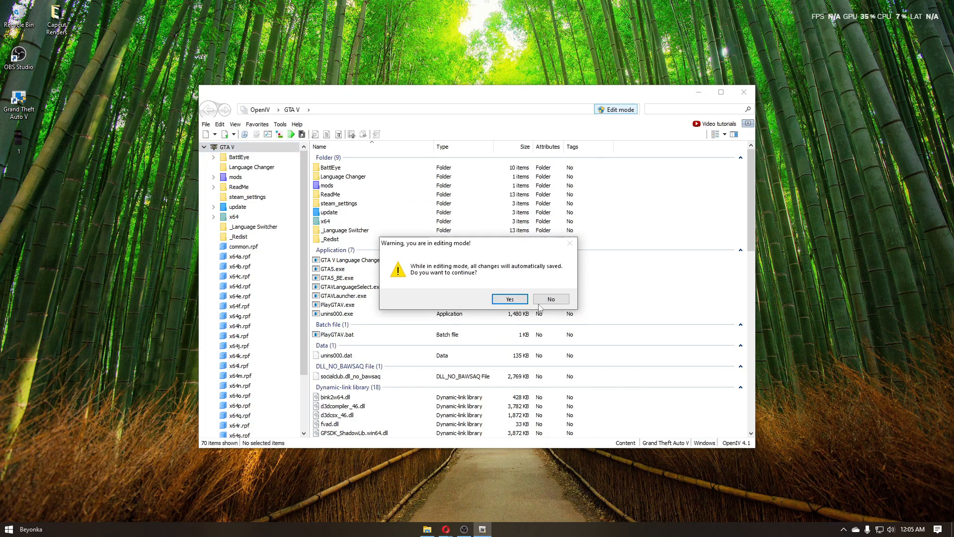
{"action": "left_click", "coordinate": [513, 304]}
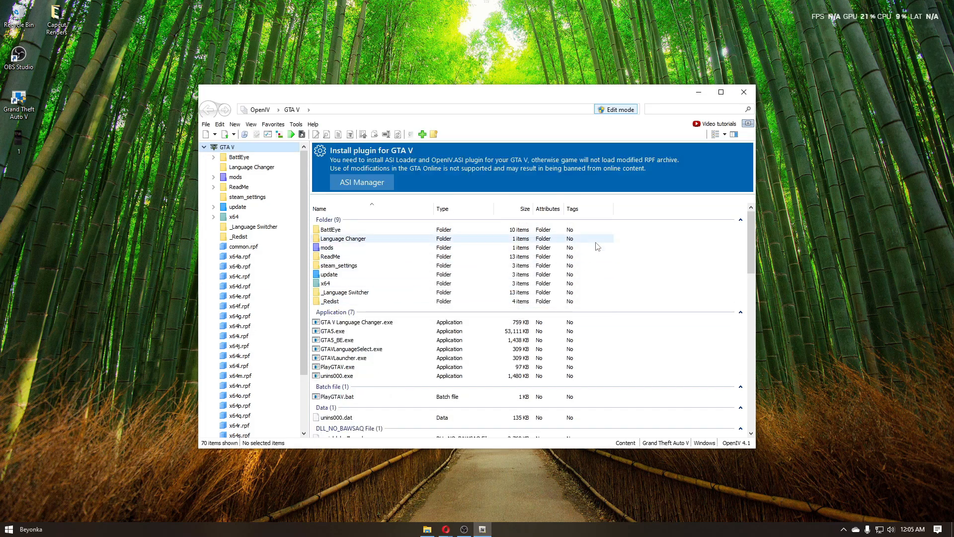
{"action": "left_click", "coordinate": [362, 186]}
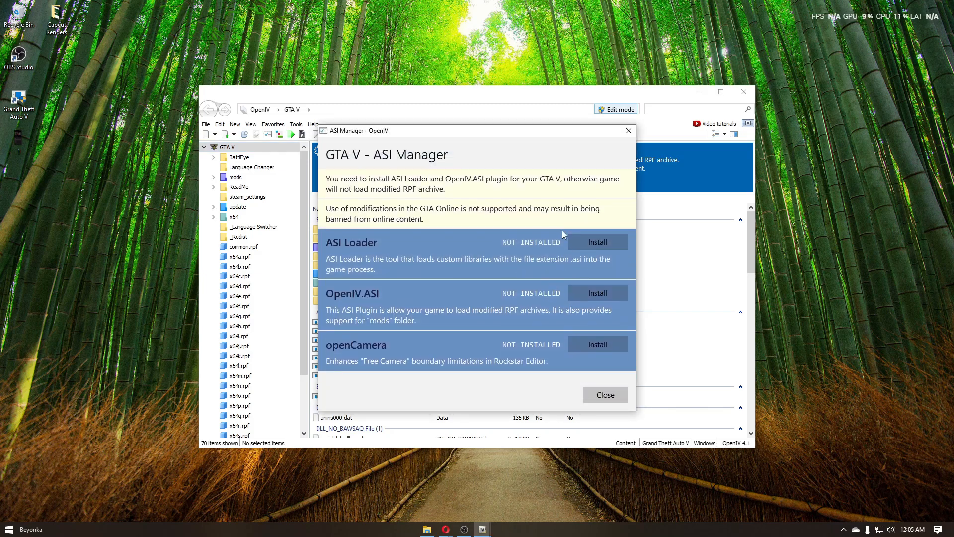
{"action": "left_click", "coordinate": [598, 241]}
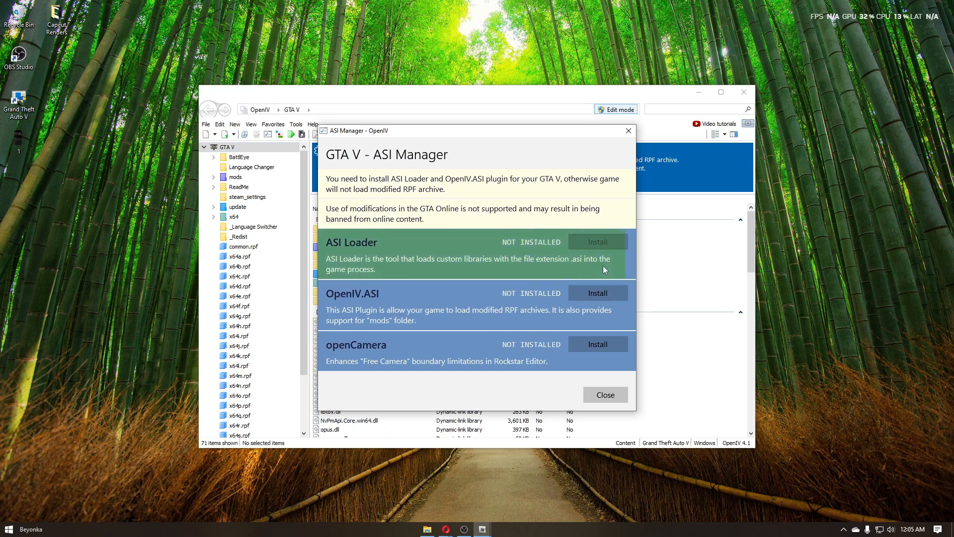
{"action": "left_click", "coordinate": [609, 293]}
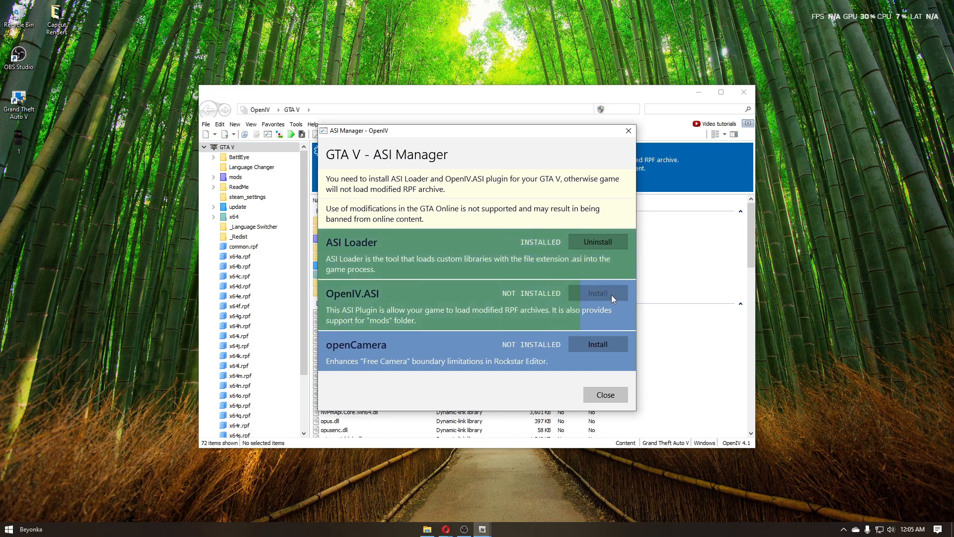
{"action": "left_click", "coordinate": [604, 344]}
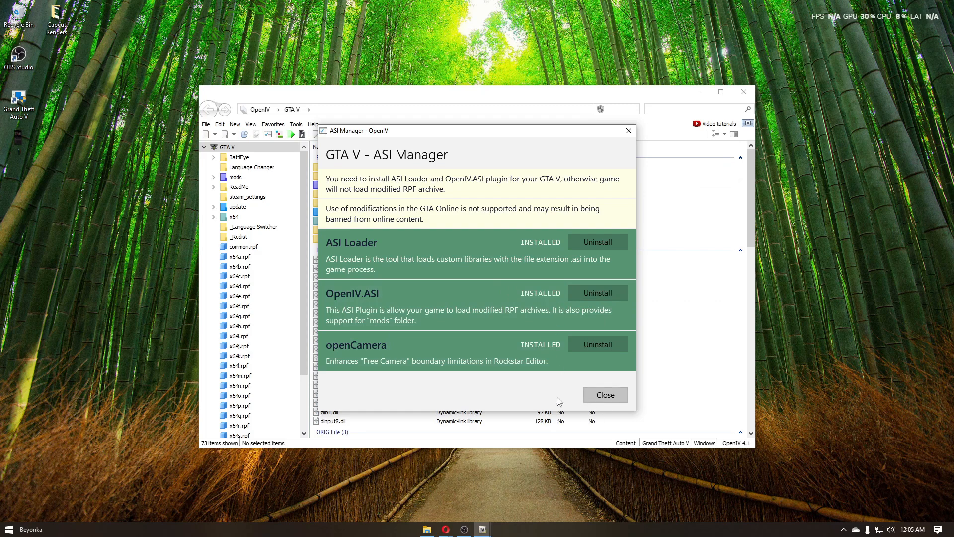
{"action": "left_click", "coordinate": [610, 399]}
Switch to File Explorer and open the mods folder inside the Grand Theft Auto V directory.
{"action": "key", "text": "alt+Tab"}
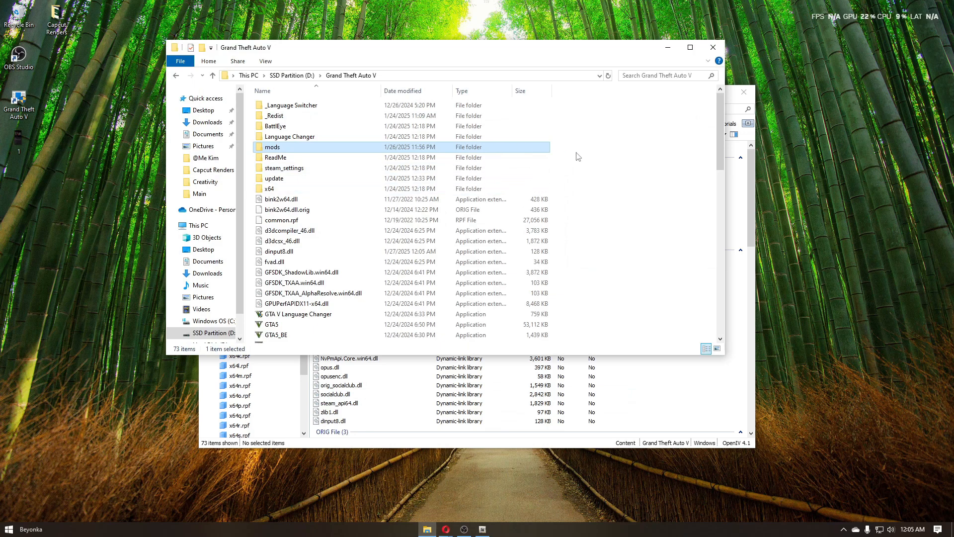
{"action": "left_click", "coordinate": [608, 155]}
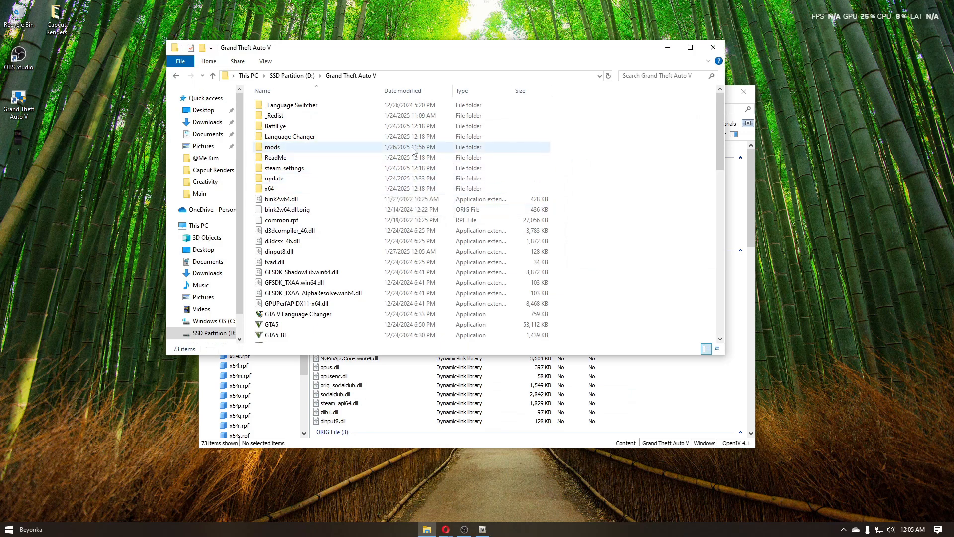
{"action": "right_click", "coordinate": [584, 150]}
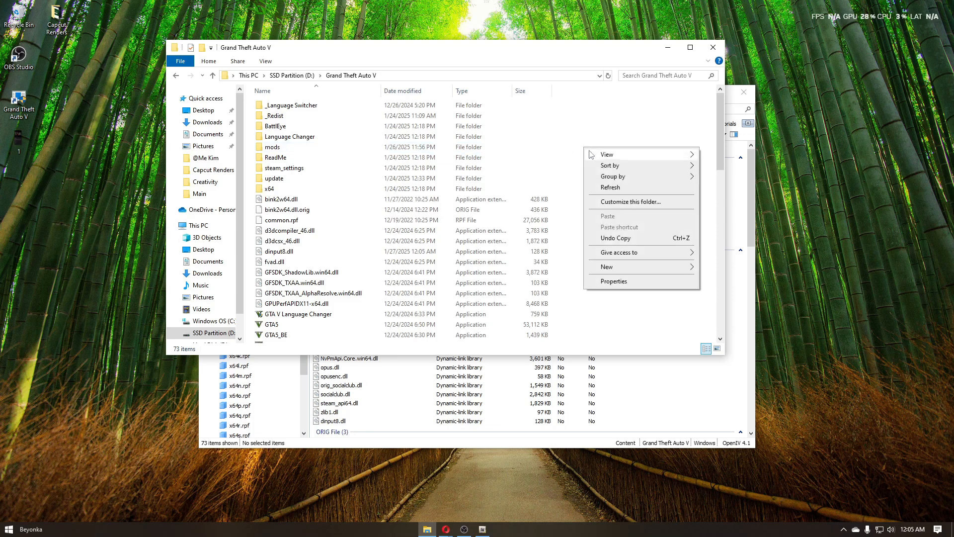
{"action": "mouse_move", "coordinate": [638, 272]}
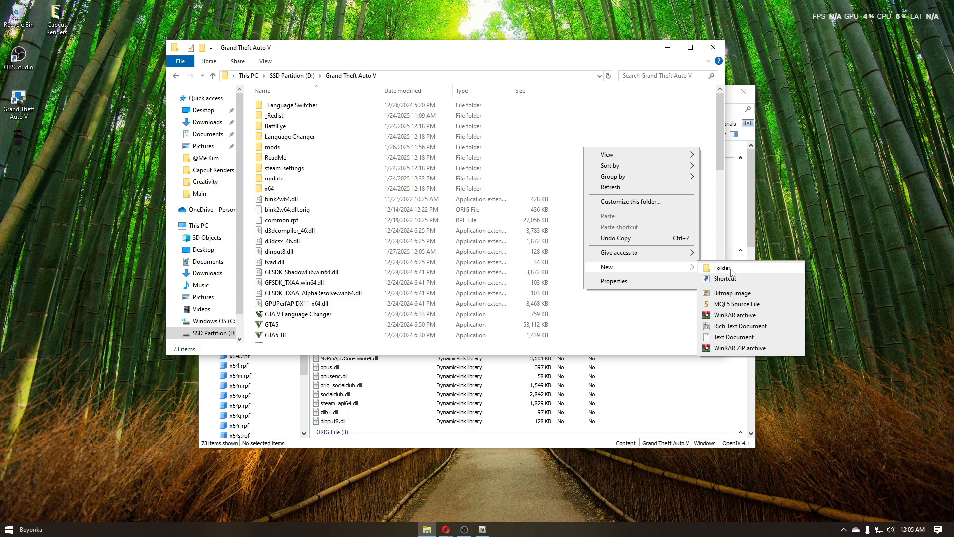
{"action": "left_click", "coordinate": [293, 148]}
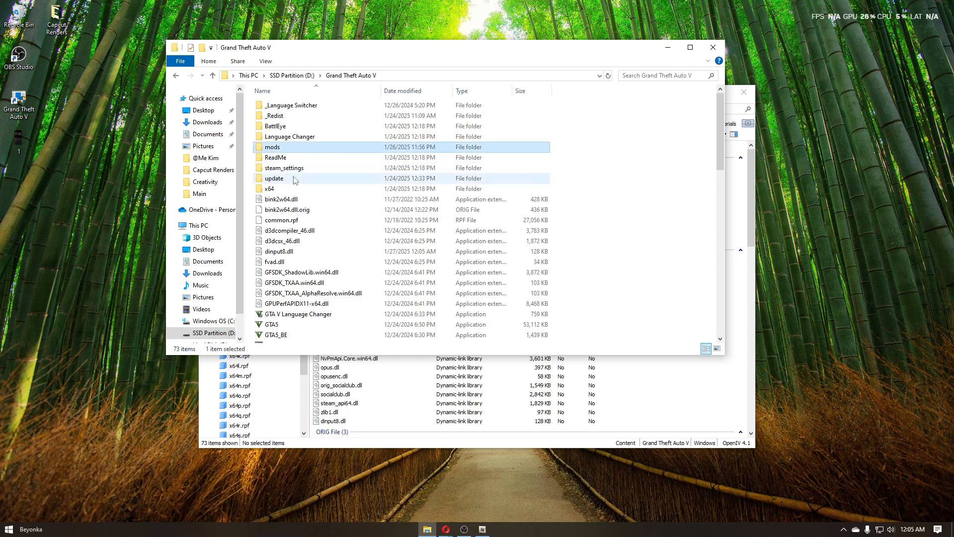
{"action": "left_click", "coordinate": [295, 180]}
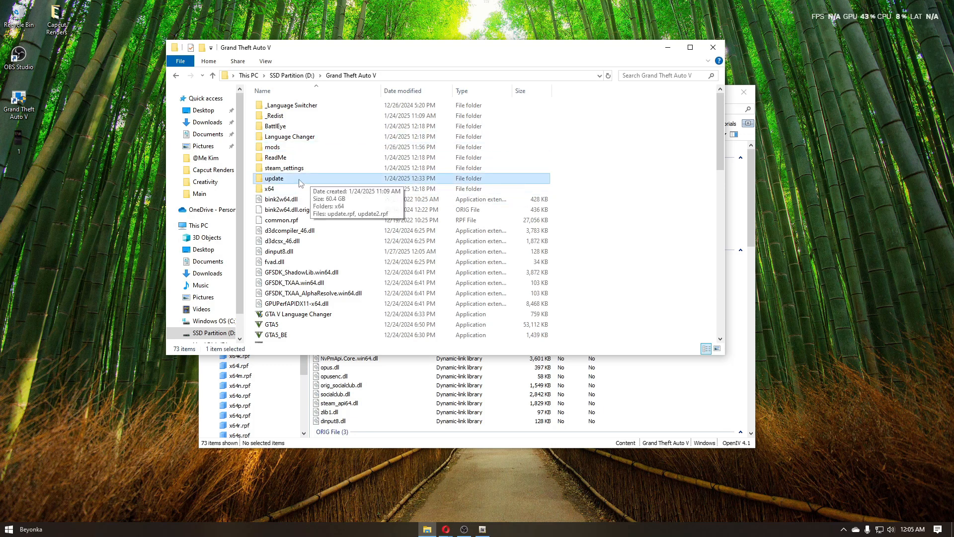
{"action": "double_click", "coordinate": [293, 148]}
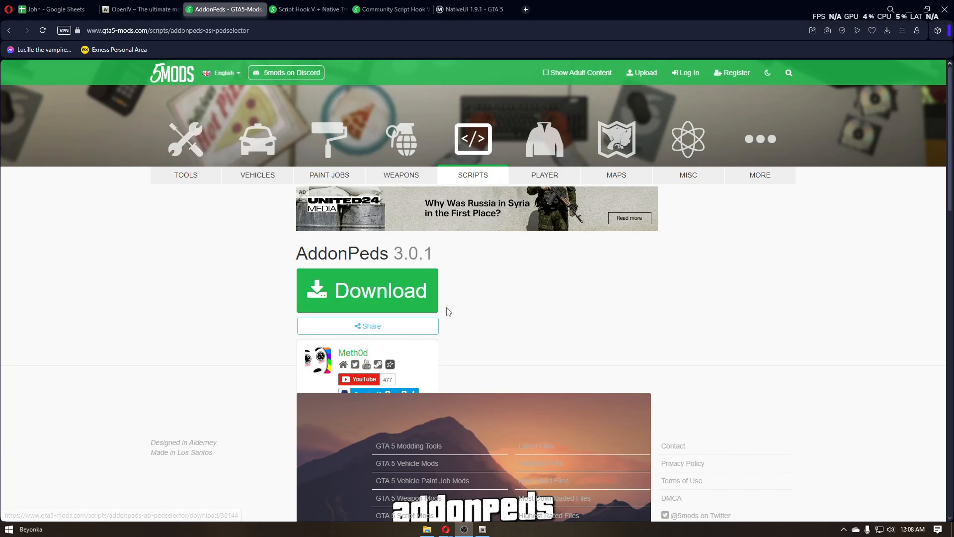
Review the Script Hook V, Community Script Hook V .NET and NativeUI mod pages, and start the AddonPeds 3.0.1 download.
{"action": "left_click", "coordinate": [306, 11]}
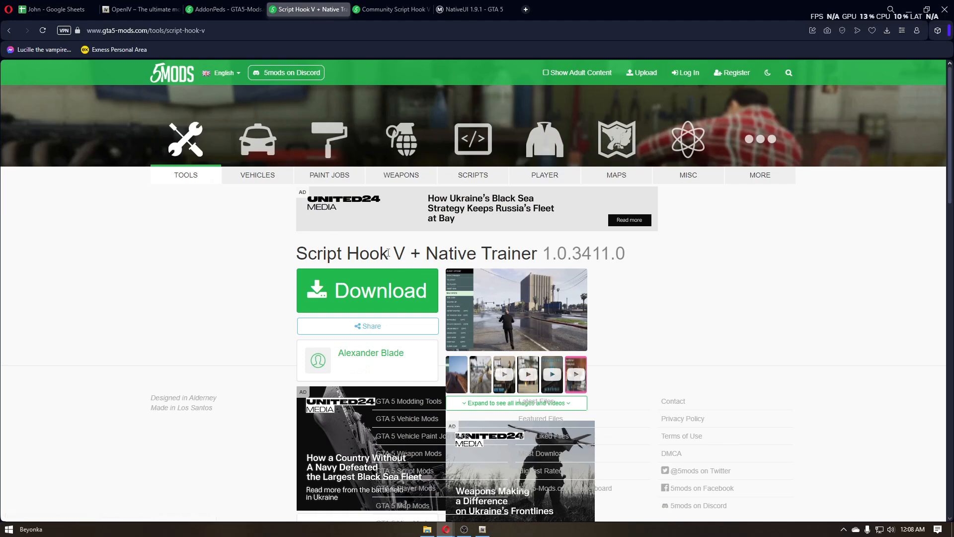
{"action": "key", "text": "ctrl+Tab"}
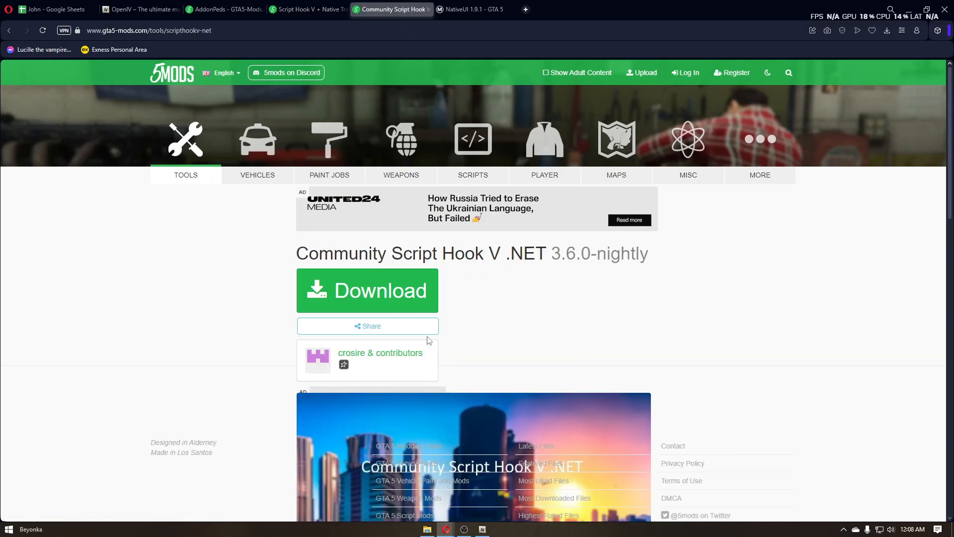
{"action": "left_click", "coordinate": [477, 9]}
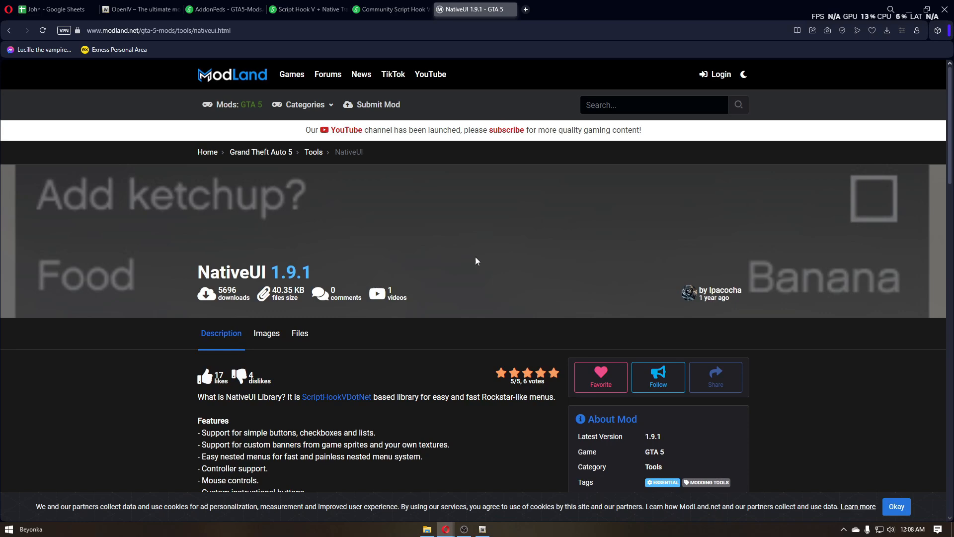
{"action": "left_click", "coordinate": [216, 8]}
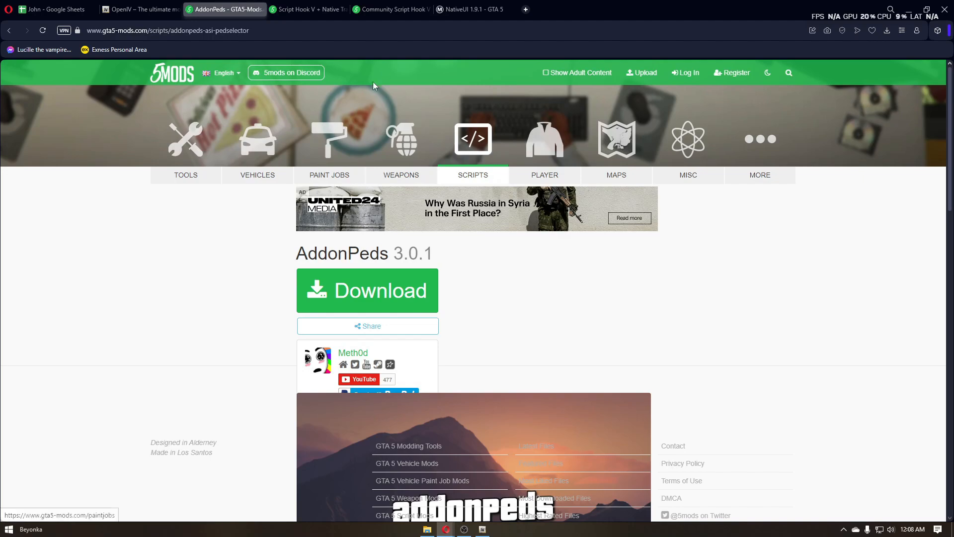
{"action": "left_click", "coordinate": [361, 279]}
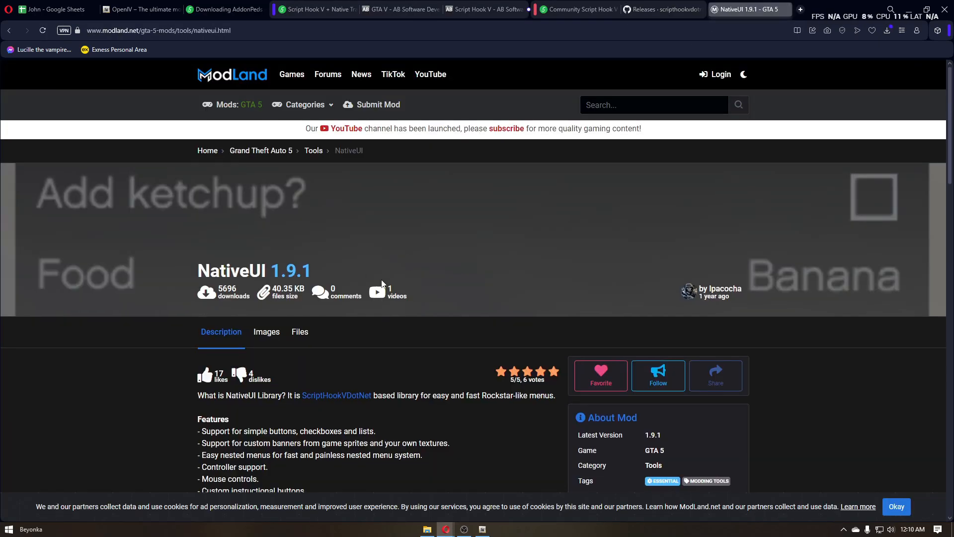
{"action": "scroll", "coordinate": [382, 285], "scroll_direction": "down", "scroll_amount": 15}
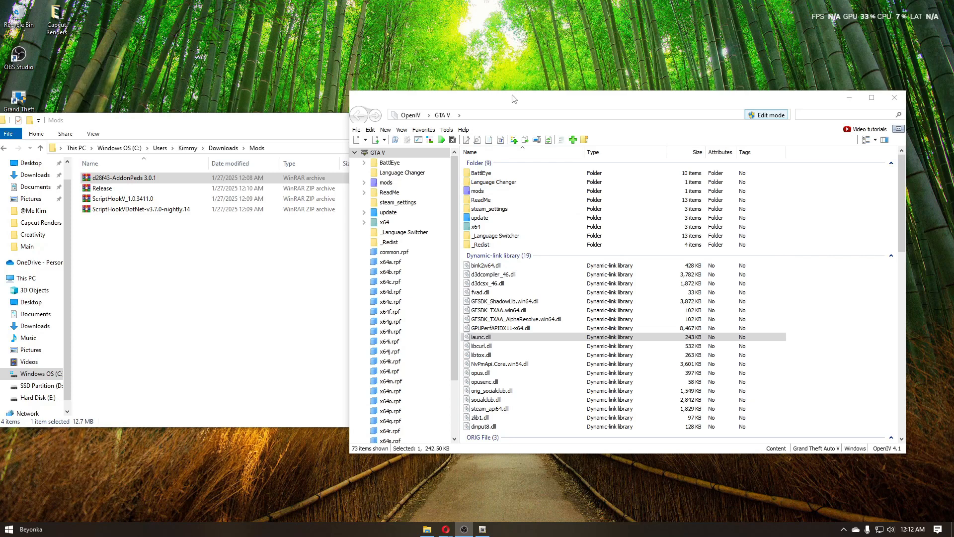
Open the d28f43-AddonPeds 3.0.1 archive and copy its scripts folder into the GTA V root folder in OpenIV.
{"action": "left_click", "coordinate": [173, 180]}
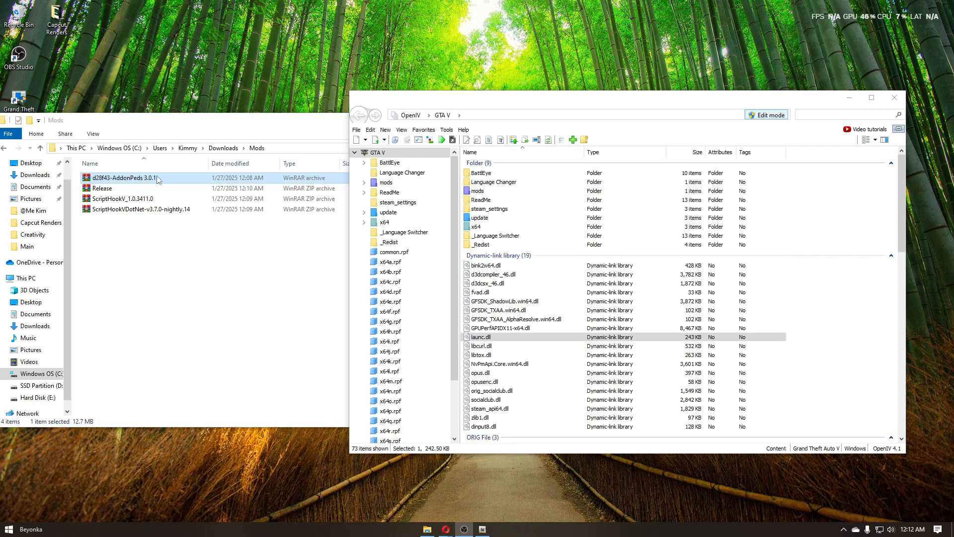
{"action": "double_click", "coordinate": [154, 179]}
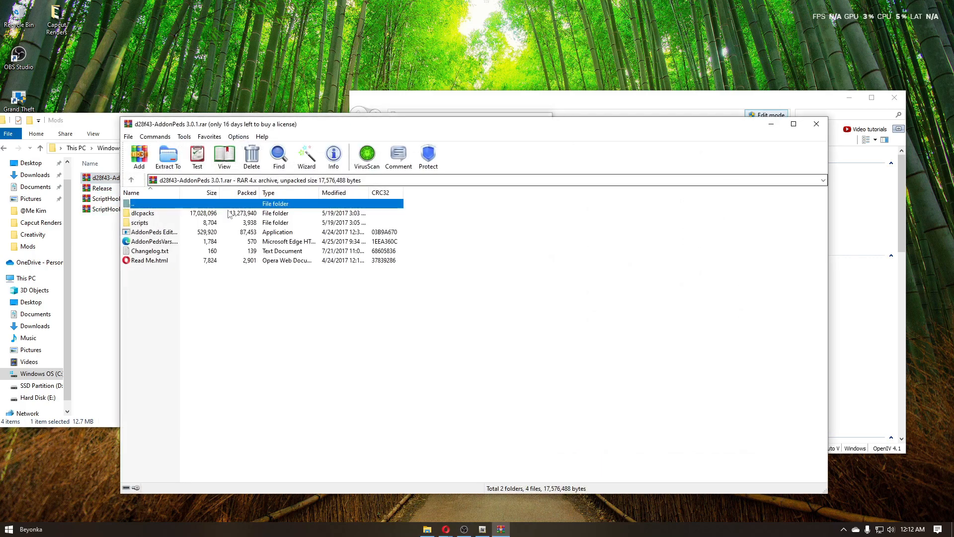
{"action": "left_click_drag", "start_coordinate": [478, 128], "coordinate": [732, 238]}
{"action": "left_click_drag", "start_coordinate": [402, 332], "coordinate": [512, 297]}
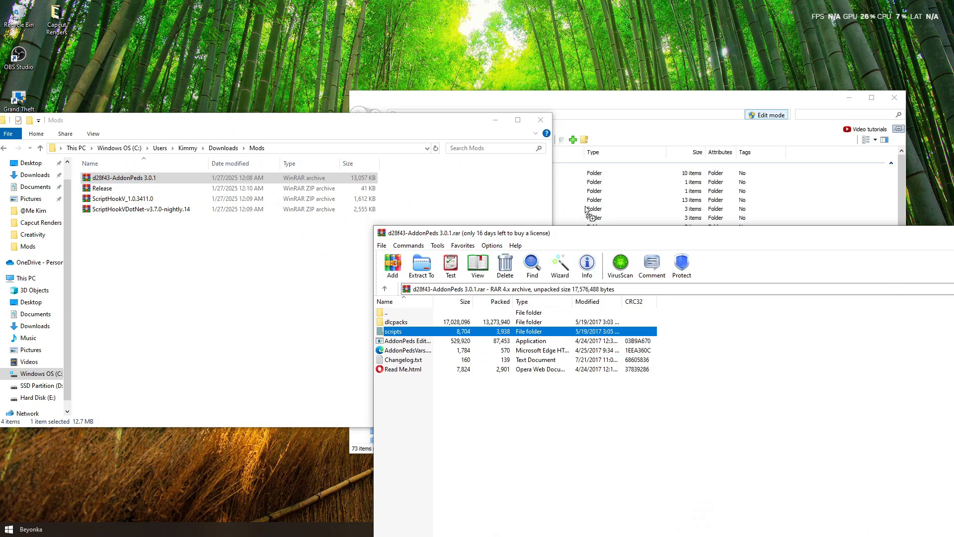
{"action": "left_click_drag", "start_coordinate": [588, 211], "coordinate": [612, 111]}
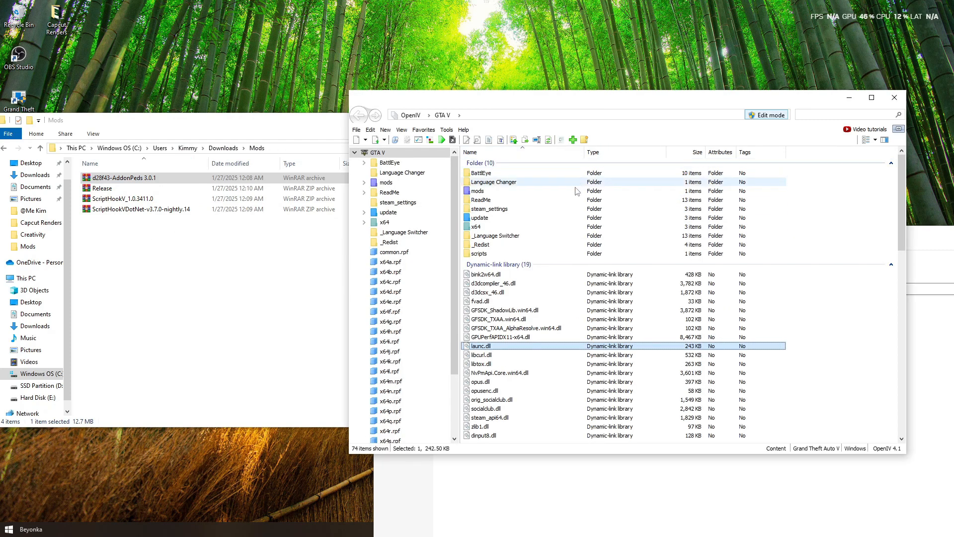
Copy NativeUI.dll and NativeUI.xml from the Release archive into the scripts folder in OpenIV.
{"action": "left_click", "coordinate": [224, 239]}
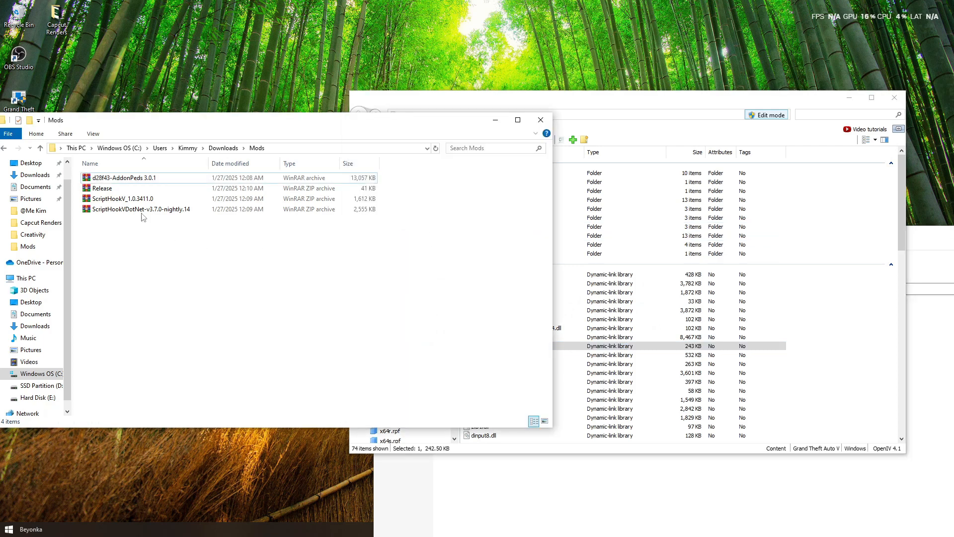
{"action": "double_click", "coordinate": [133, 193]}
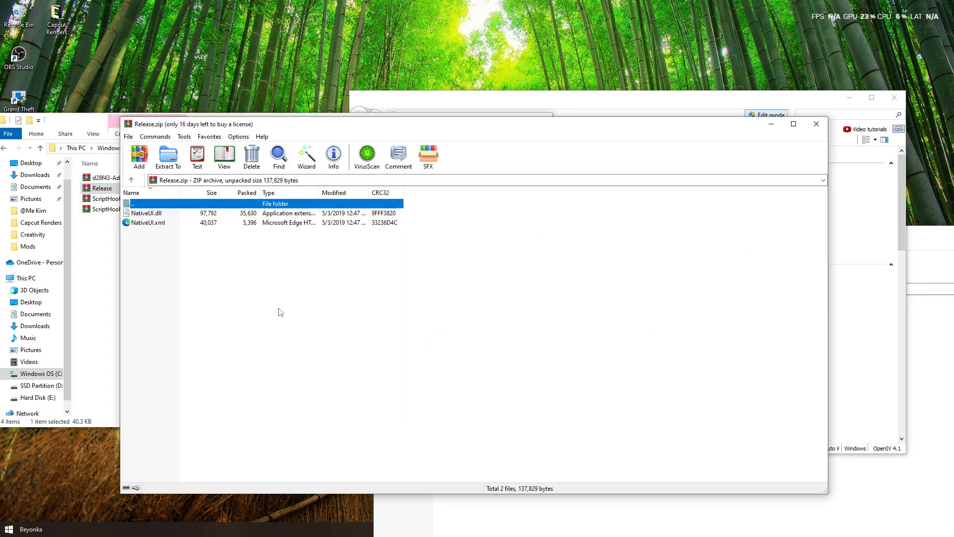
{"action": "left_click_drag", "start_coordinate": [226, 255], "coordinate": [186, 210]}
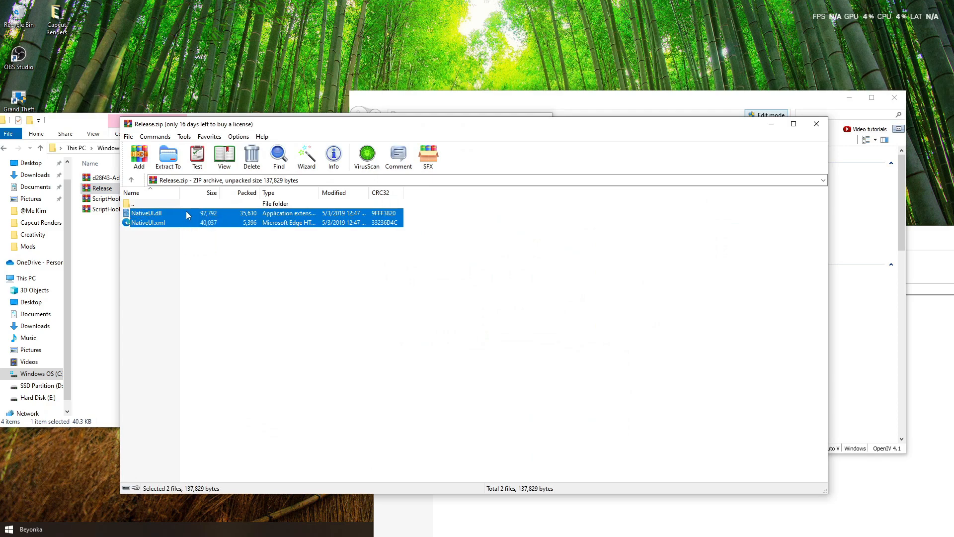
{"action": "left_click", "coordinate": [606, 100]}
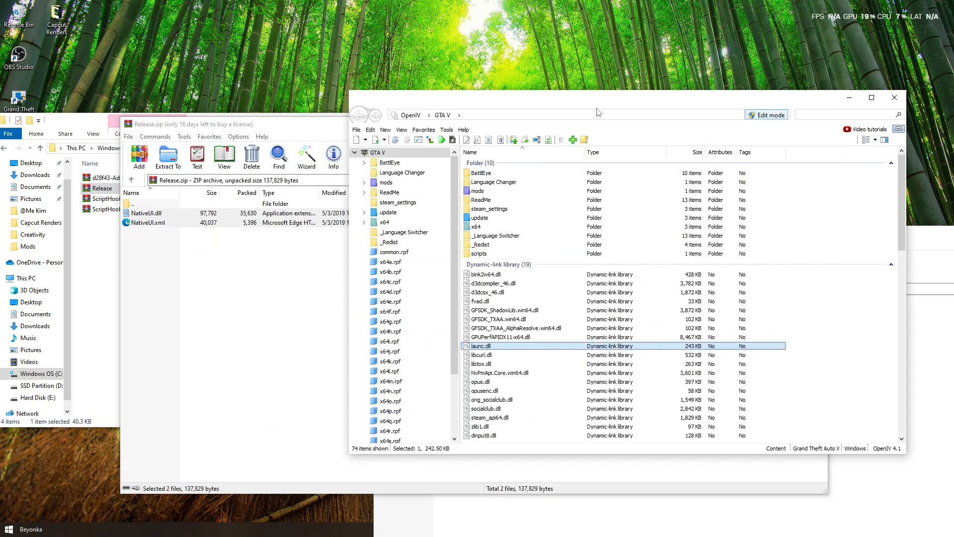
{"action": "double_click", "coordinate": [479, 253]}
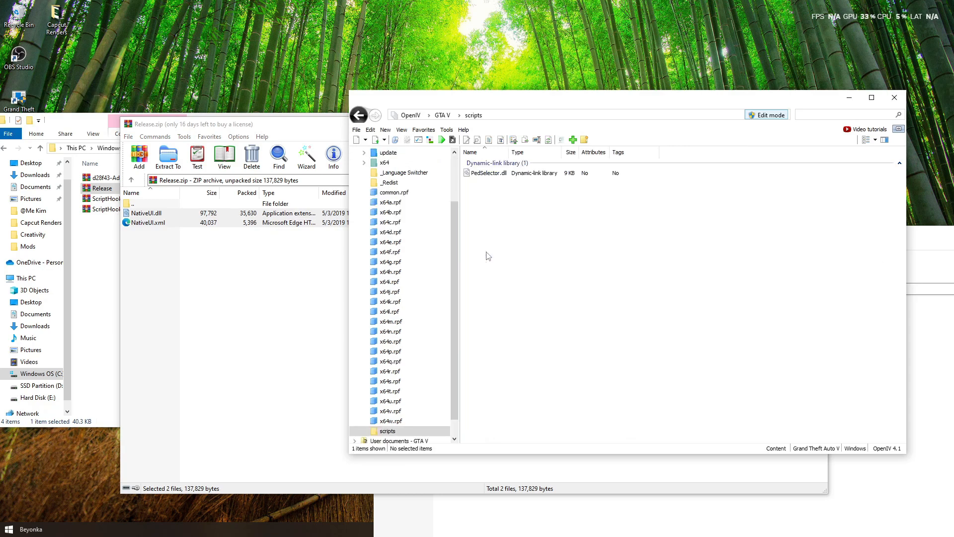
{"action": "right_click", "coordinate": [528, 253]}
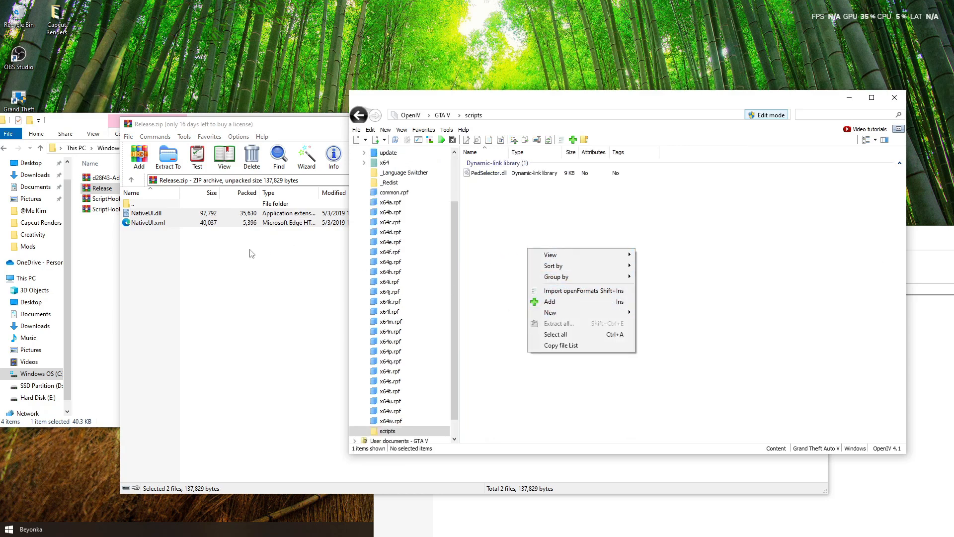
{"action": "left_click_drag", "start_coordinate": [248, 248], "coordinate": [866, 330]}
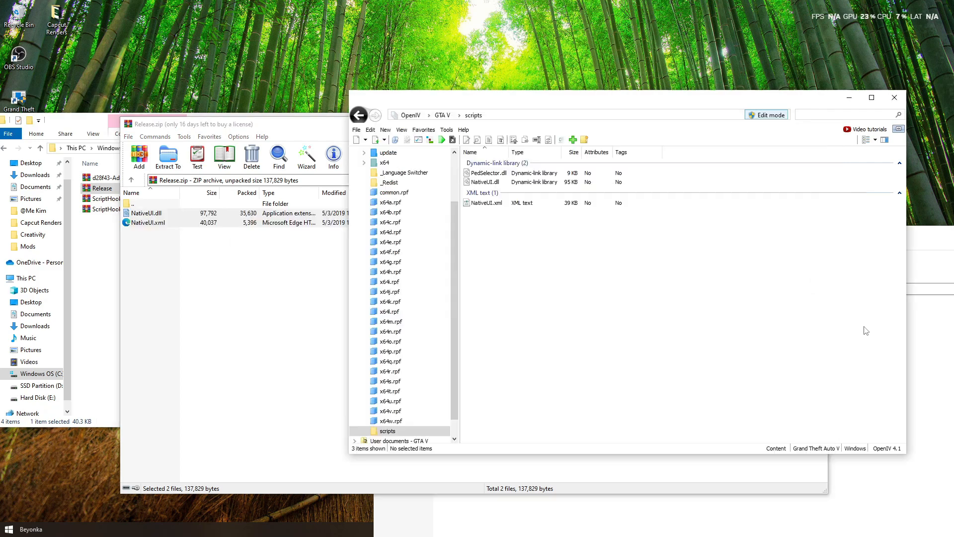
Return OpenIV to the GTA V root folder and open the bin folder inside the ScriptHookV_1.0.3411.0 archive.
{"action": "left_click", "coordinate": [358, 114]}
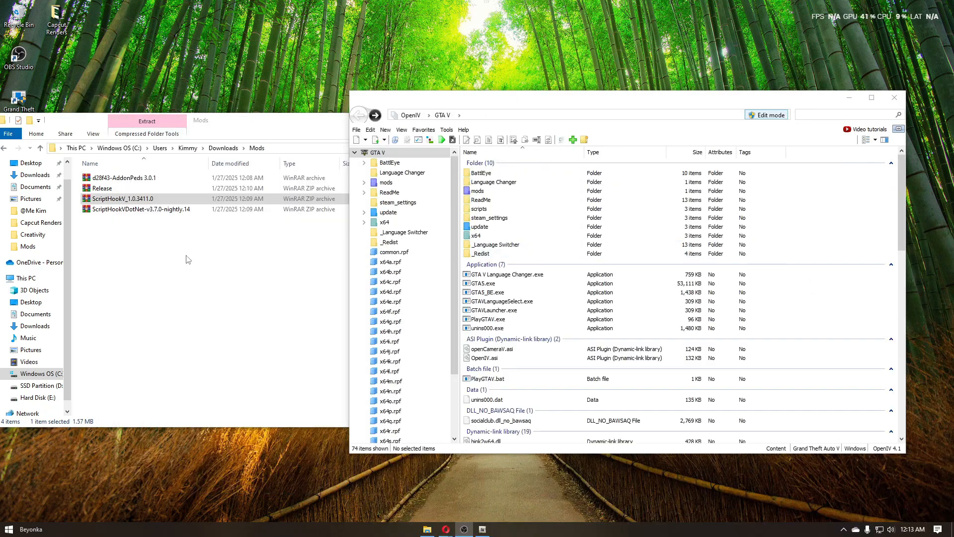
{"action": "left_click", "coordinate": [133, 201]}
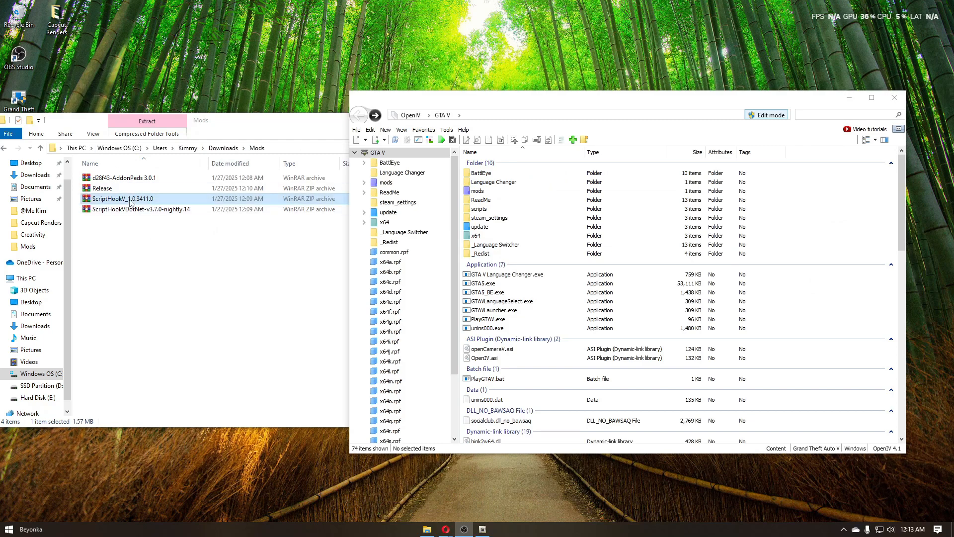
{"action": "double_click", "coordinate": [130, 200]}
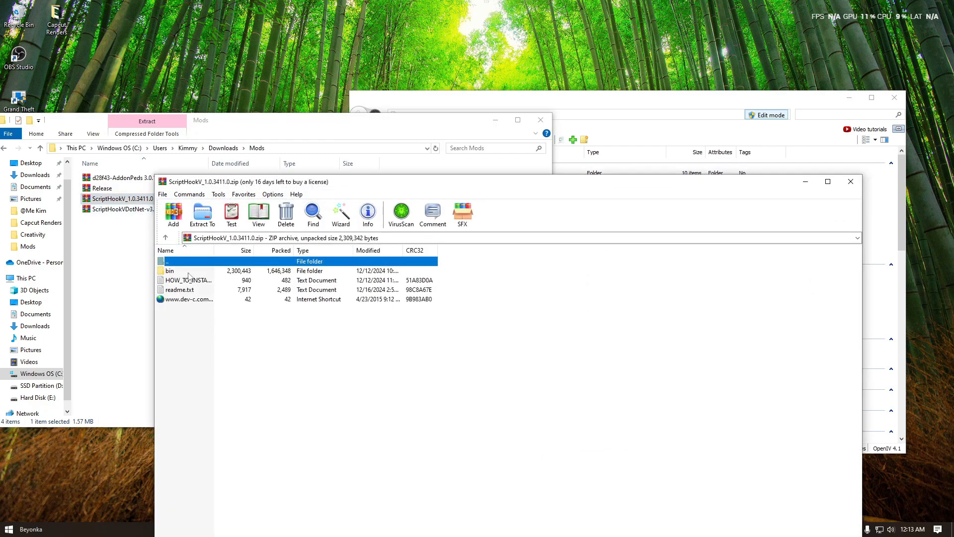
{"action": "double_click", "coordinate": [188, 273]}
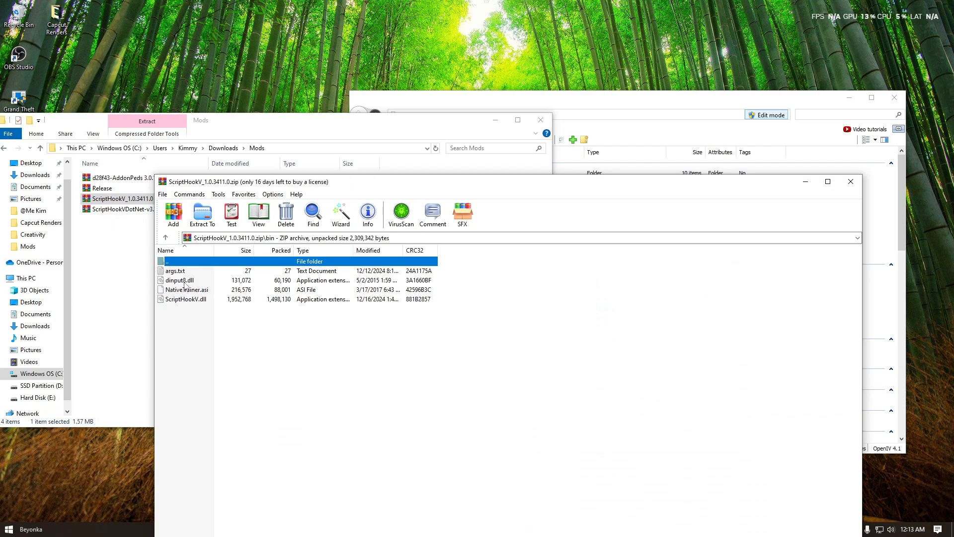
Copy dinput8.dll and ScriptHookV.dll from the archive's bin folder into the GTA V root folder in OpenIV.
{"action": "left_click", "coordinate": [185, 281]}
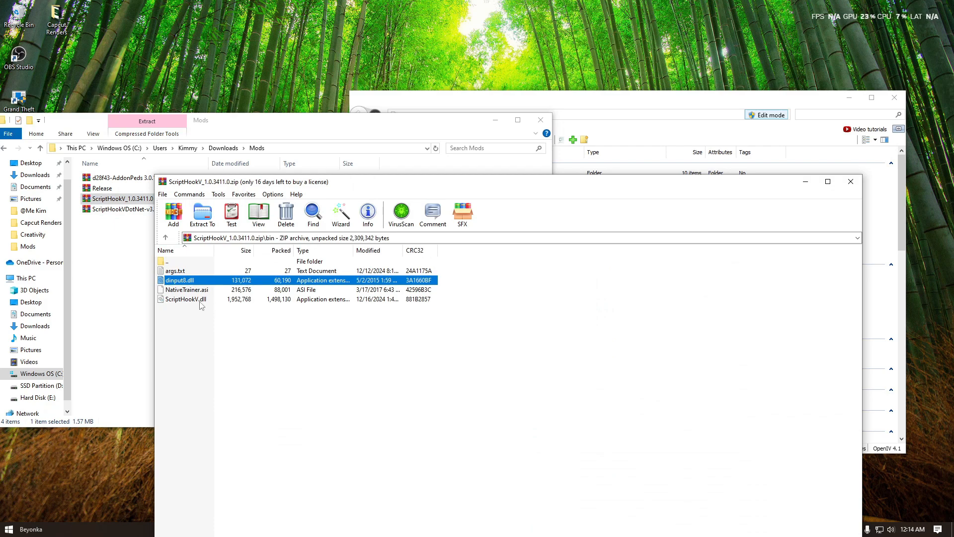
{"action": "left_click", "coordinate": [200, 299], "text": "ctrl"}
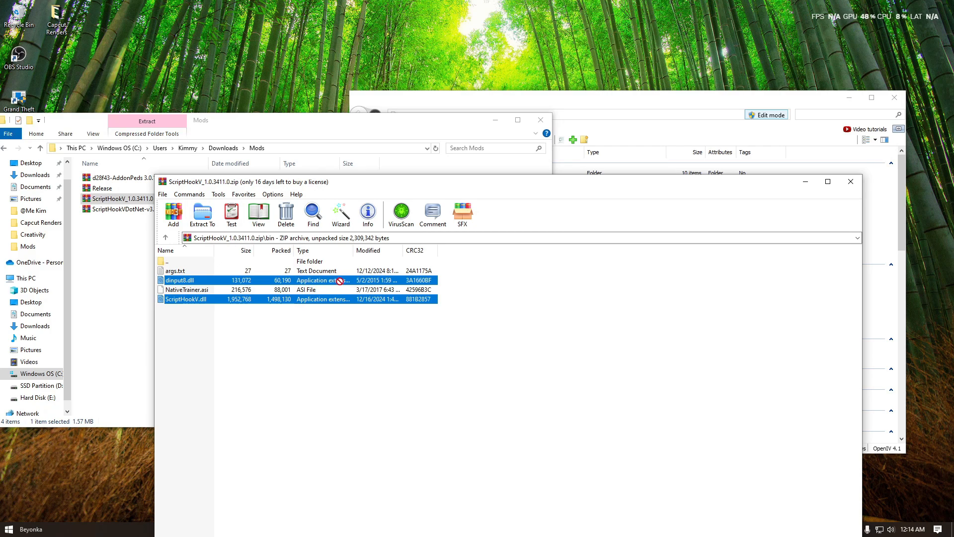
{"action": "left_click_drag", "start_coordinate": [340, 281], "coordinate": [626, 91]}
{"action": "left_click", "coordinate": [306, 359]}
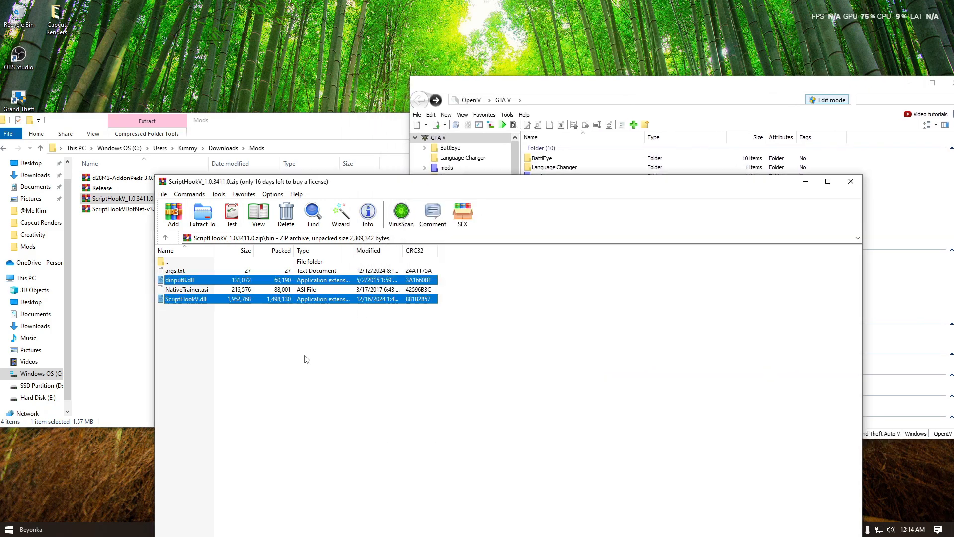
{"action": "left_click", "coordinate": [300, 299]}
{"action": "left_click", "coordinate": [303, 282], "text": "ctrl"}
{"action": "left_click_drag", "start_coordinate": [303, 282], "coordinate": [604, 163]}
{"action": "left_click", "coordinate": [613, 85]}
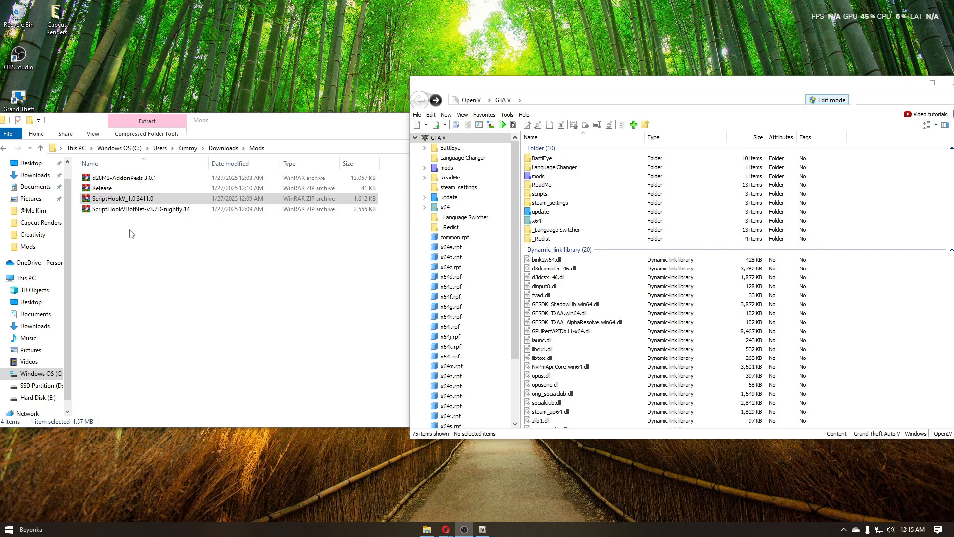
Copy README.txt and all ScriptHookVDotNet files from the ScriptHookVDotNet-v3.7.0-nightly.14 archive into the GTA V root folder, and close the archive.
{"action": "double_click", "coordinate": [130, 209]}
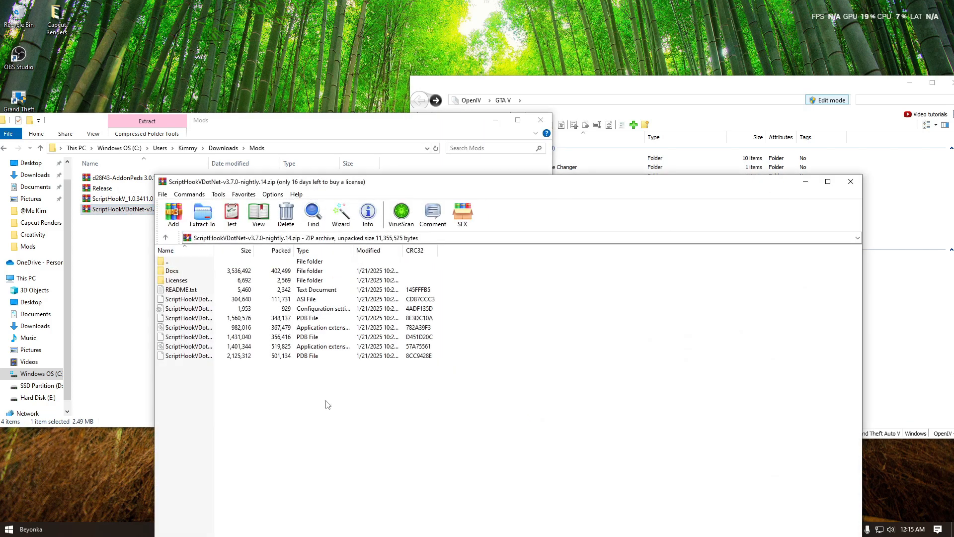
{"action": "left_click_drag", "start_coordinate": [325, 400], "coordinate": [909, 210]}
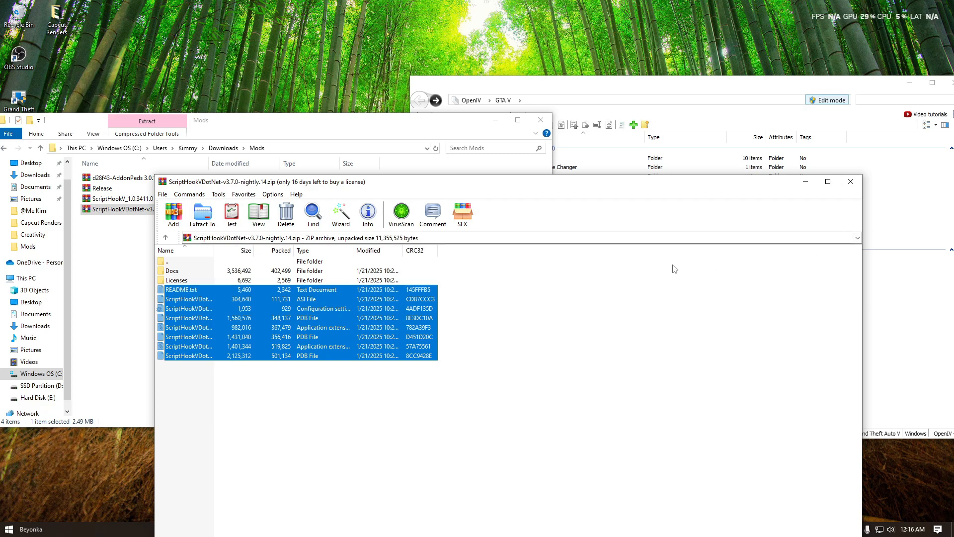
{"action": "left_click", "coordinate": [850, 181]}
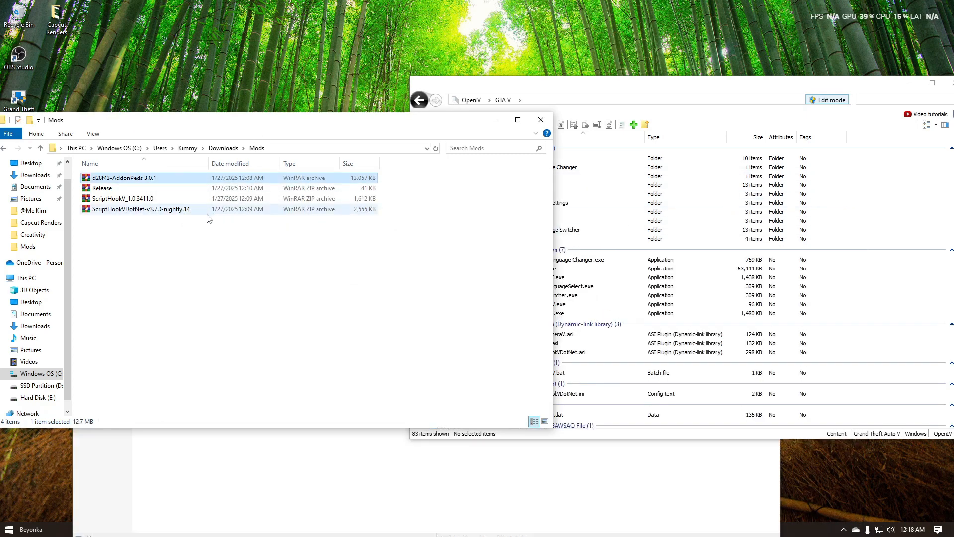
Reopen the AddonPeds archive and copy the AddonPeds Editor application and AddonPedsVars XML file into the GTA V root folder.
{"action": "left_click", "coordinate": [195, 177]}
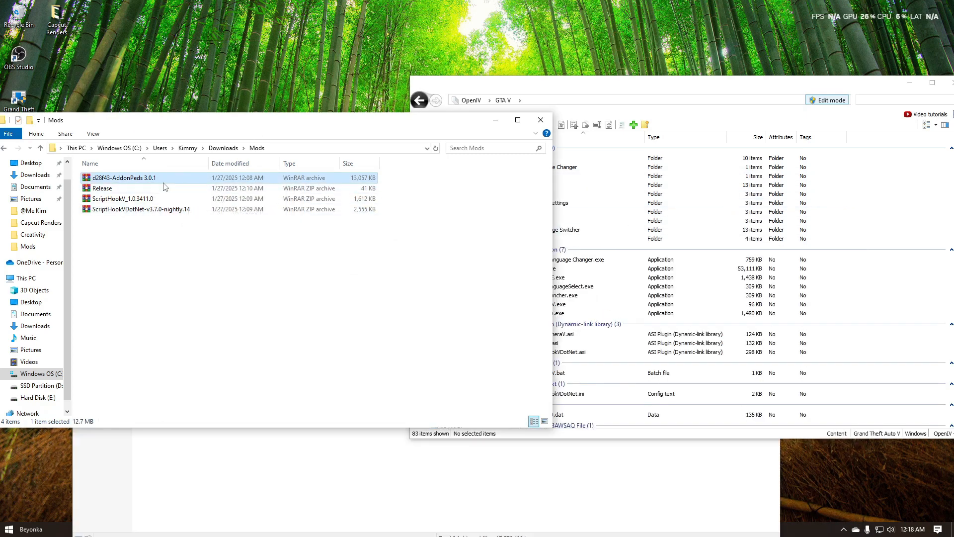
{"action": "key", "text": "Return"}
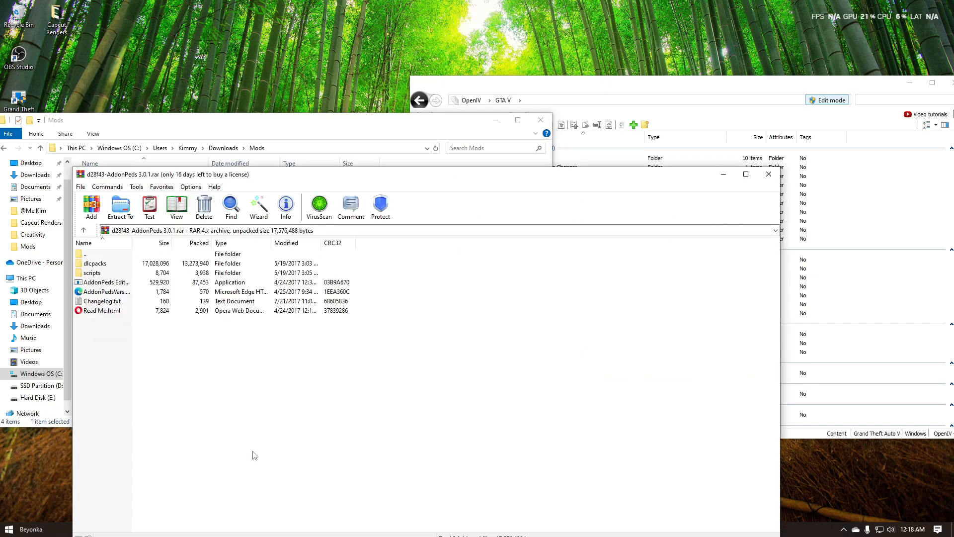
{"action": "left_click", "coordinate": [112, 286]}
{"action": "left_click", "coordinate": [113, 293], "text": "ctrl"}
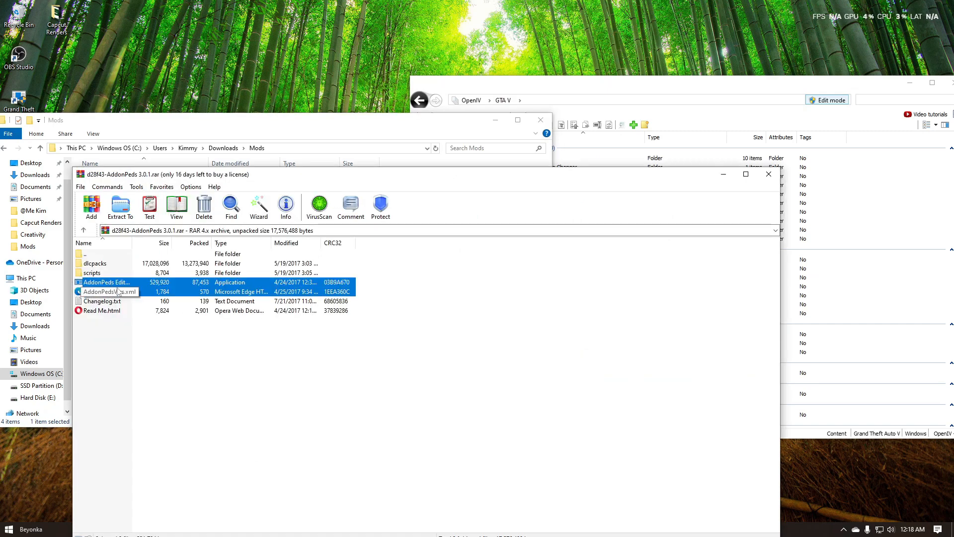
{"action": "left_click", "coordinate": [661, 87]}
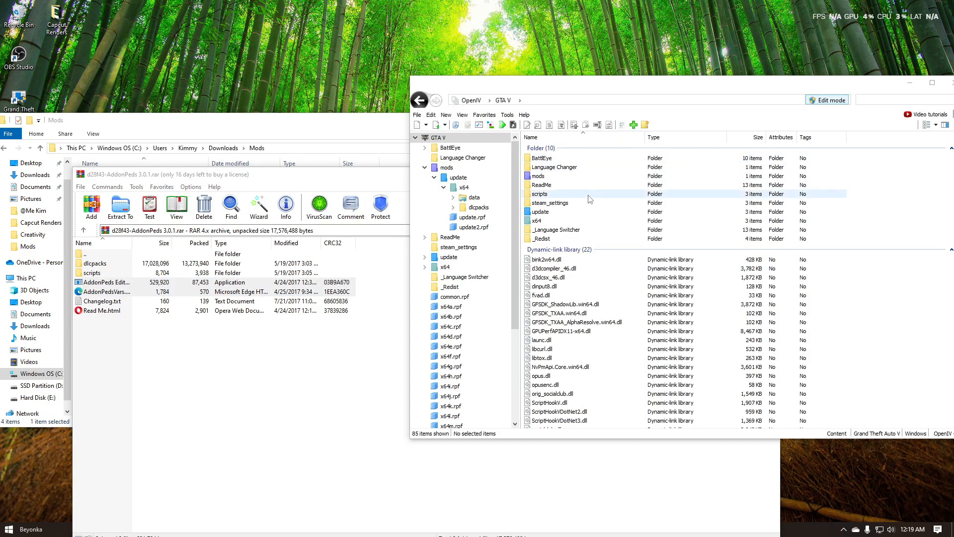
Open the mods/update/update.rpf/common/data folder in OpenIV.
{"action": "double_click", "coordinate": [584, 178]}
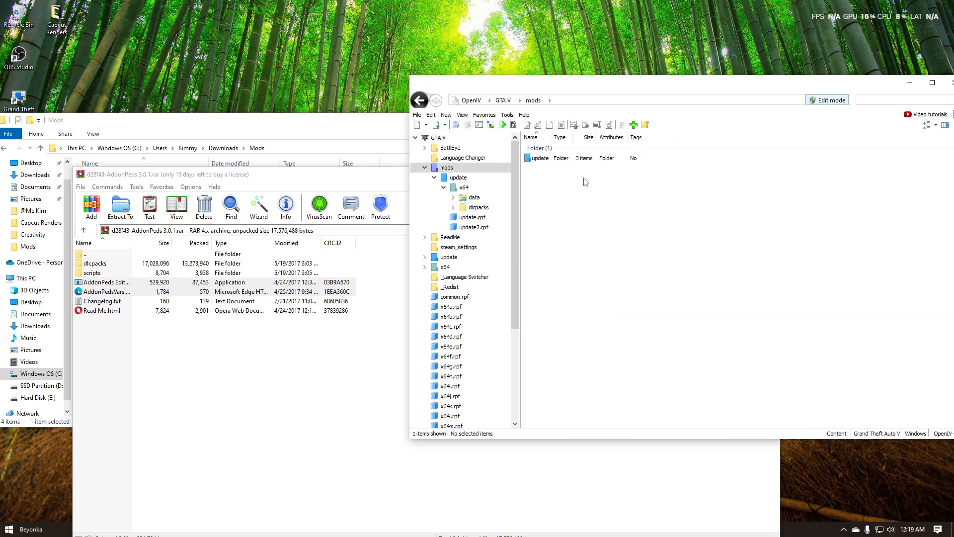
{"action": "double_click", "coordinate": [577, 158]}
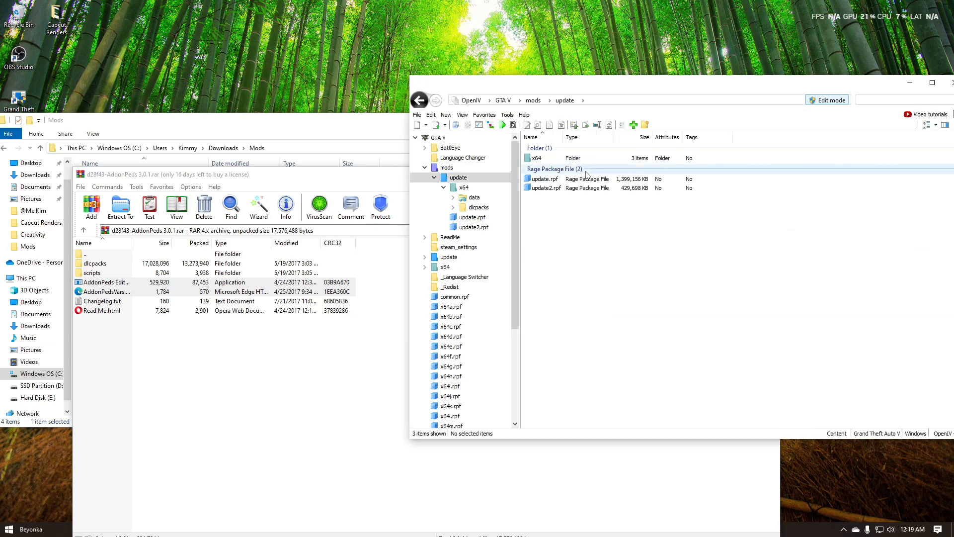
{"action": "double_click", "coordinate": [563, 182]}
{"action": "double_click", "coordinate": [565, 158]}
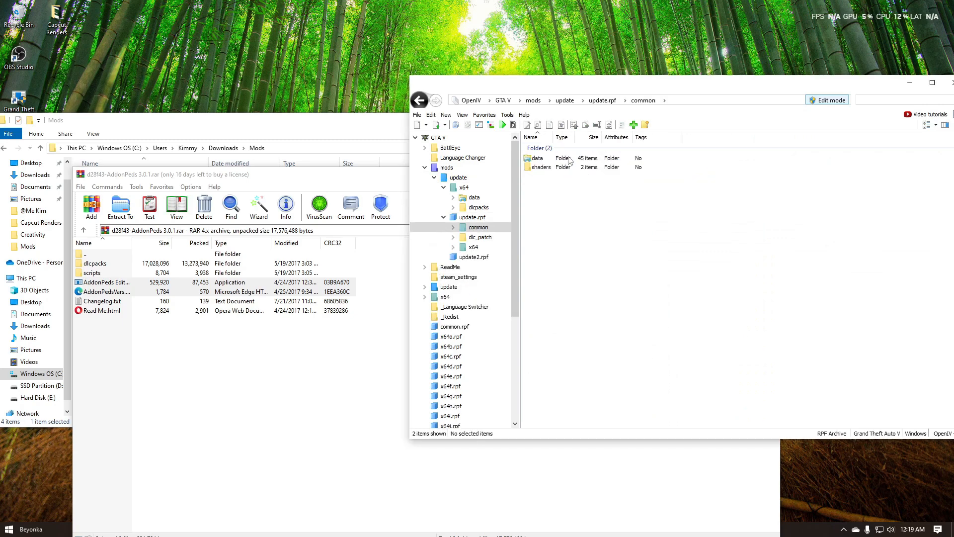
{"action": "left_click", "coordinate": [565, 159]}
{"action": "double_click", "coordinate": [565, 159]}
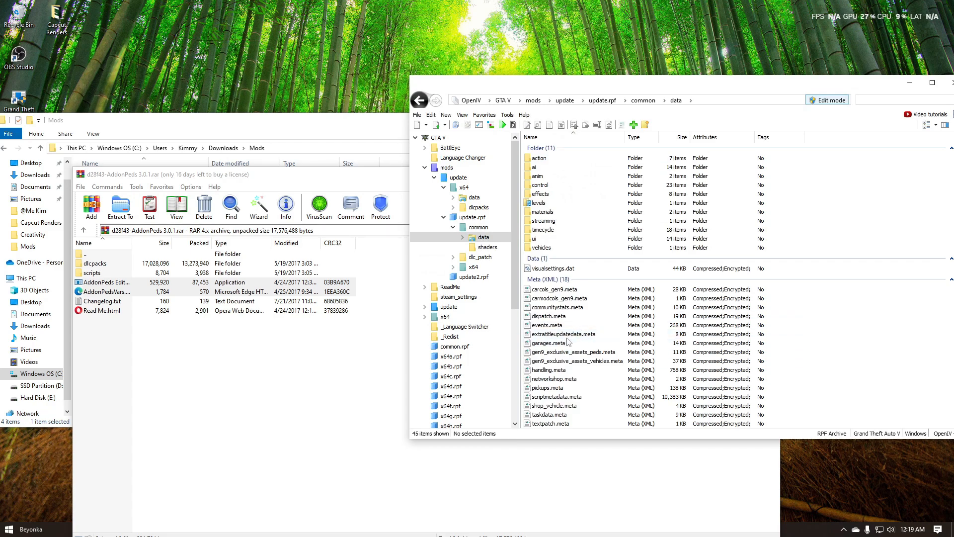
Open dlclist.xml from the data folder for editing in the OpenIV text editor.
{"action": "scroll", "coordinate": [576, 338], "scroll_direction": "down", "scroll_amount": 5}
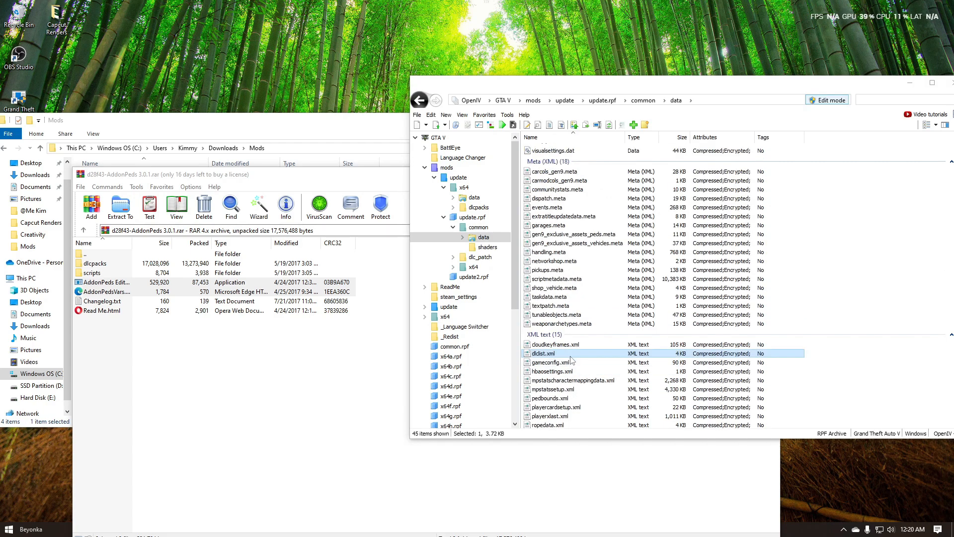
{"action": "left_click", "coordinate": [569, 354]}
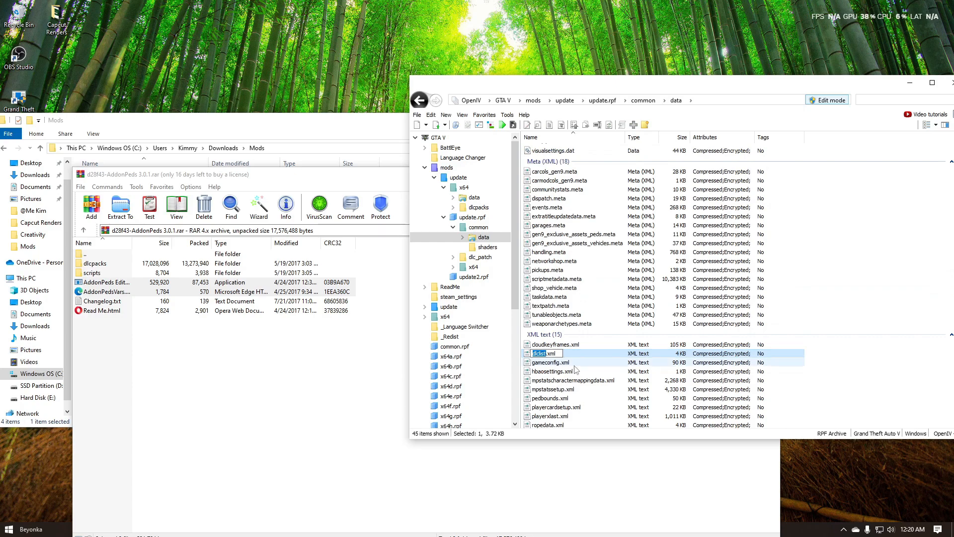
{"action": "right_click", "coordinate": [577, 356]}
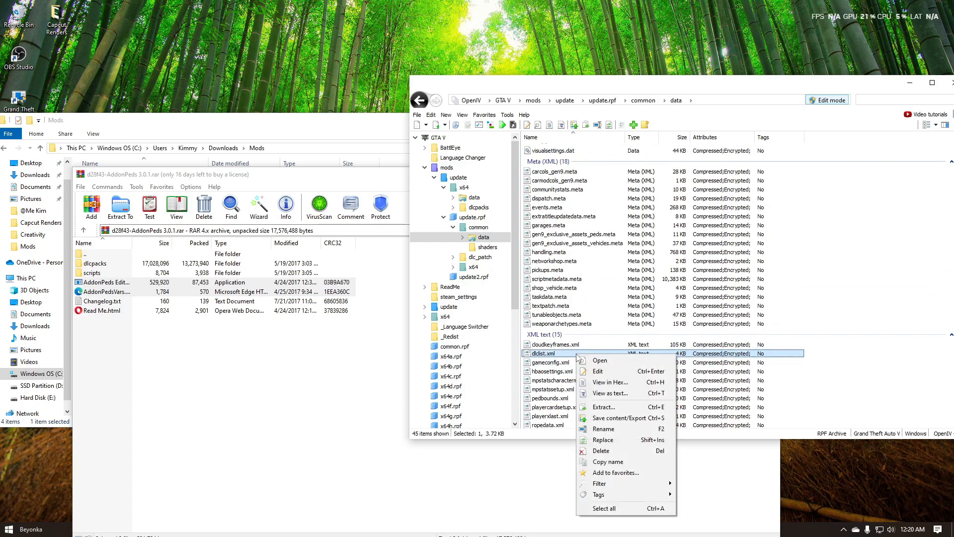
{"action": "left_click", "coordinate": [594, 371]}
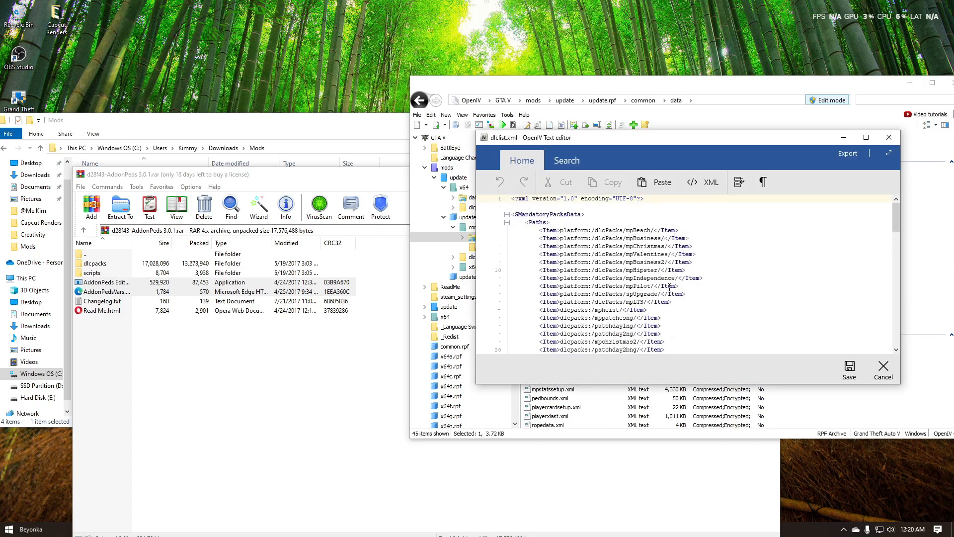
Duplicate the last Item line, dlcpacks:/patch2024_02/, on a new line directly below it in dlclist.xml.
{"action": "scroll", "coordinate": [670, 287], "scroll_direction": "down", "scroll_amount": 20}
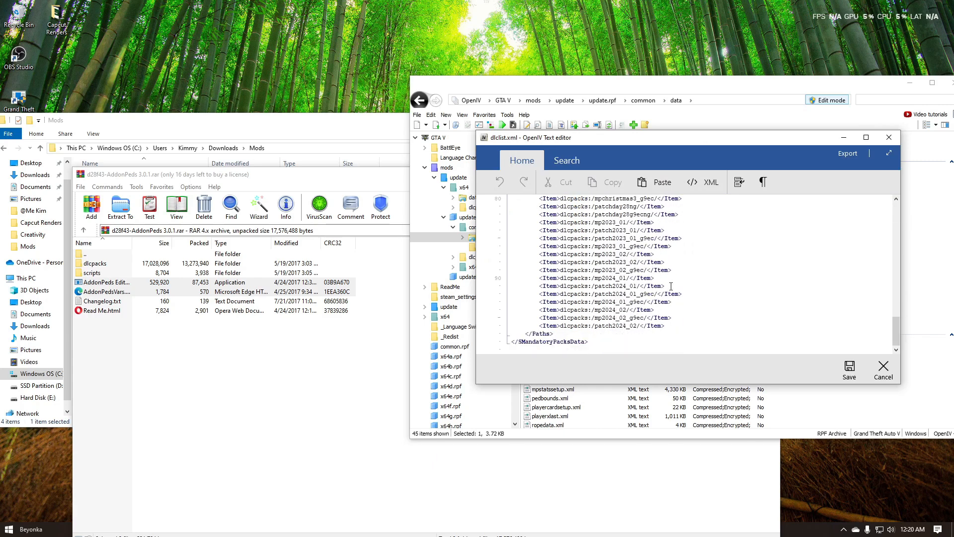
{"action": "left_click_drag", "start_coordinate": [665, 326], "coordinate": [538, 327]}
{"action": "key", "text": "ctrl+c"}
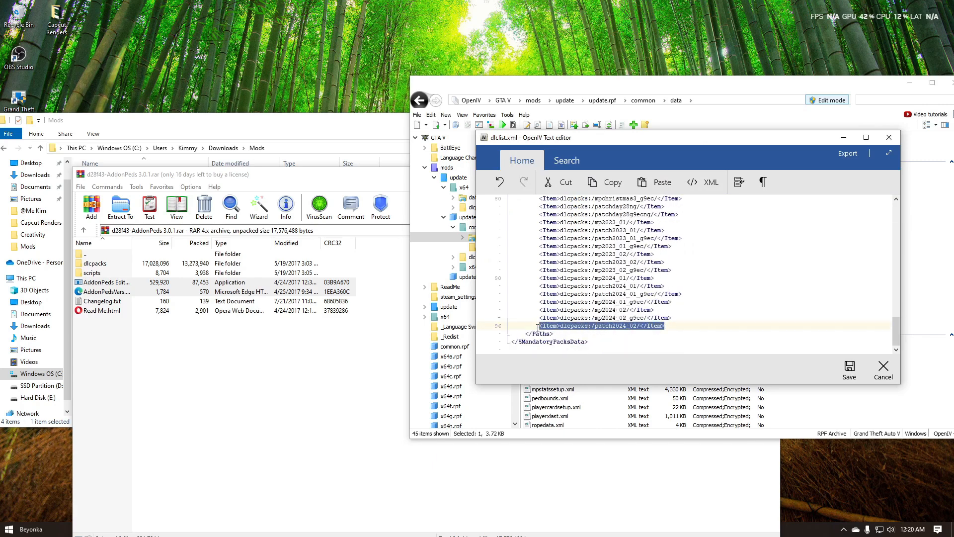
{"action": "left_click", "coordinate": [667, 326]}
{"action": "key", "text": "Return"}
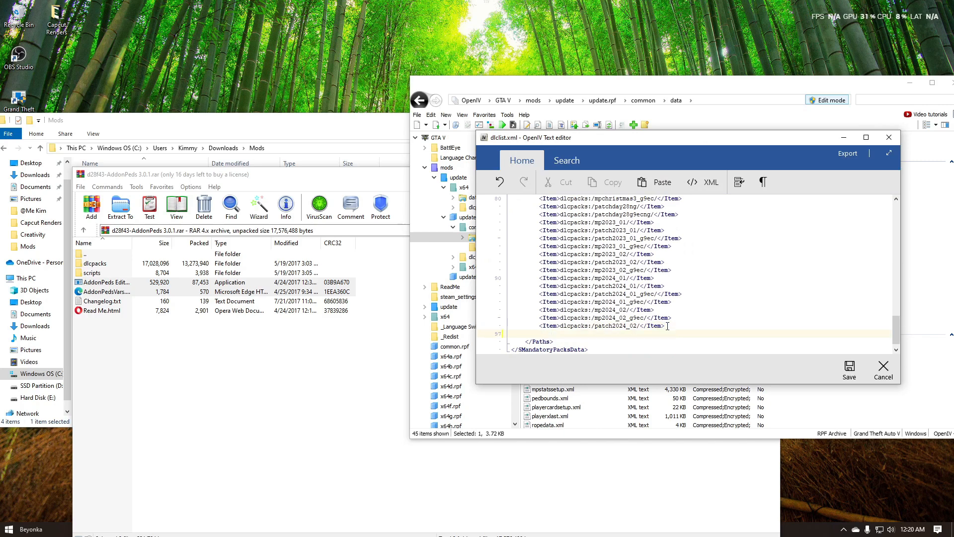
{"action": "key", "text": "ctrl+v"}
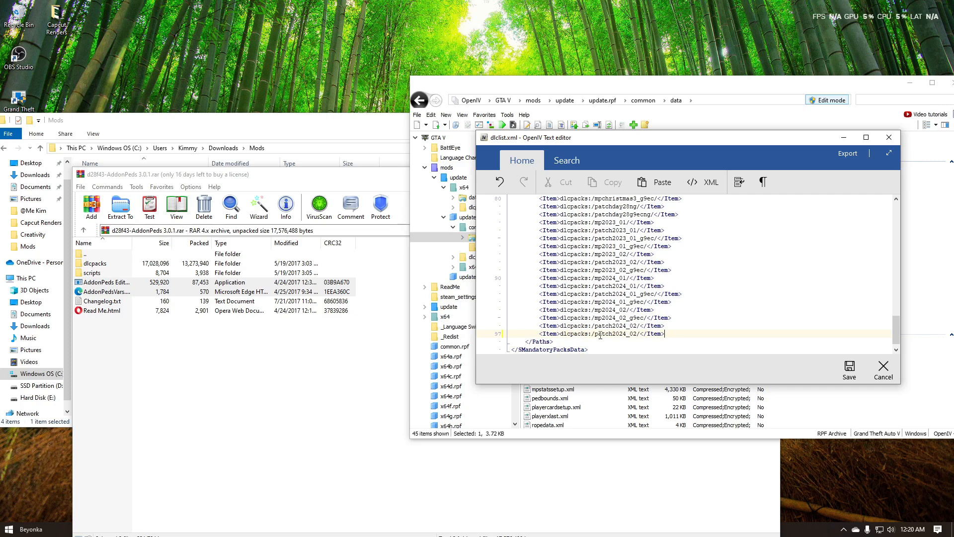
Replace patch2024_02 with addonpeds in the duplicated line and save dlclist.xml.
{"action": "double_click", "coordinate": [596, 334]}
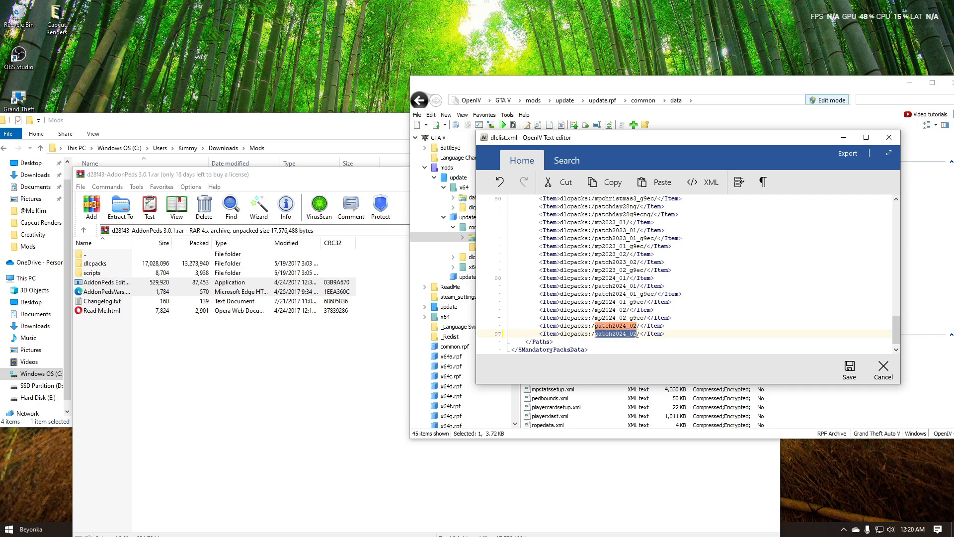
{"action": "type", "text": "addonpeds"}
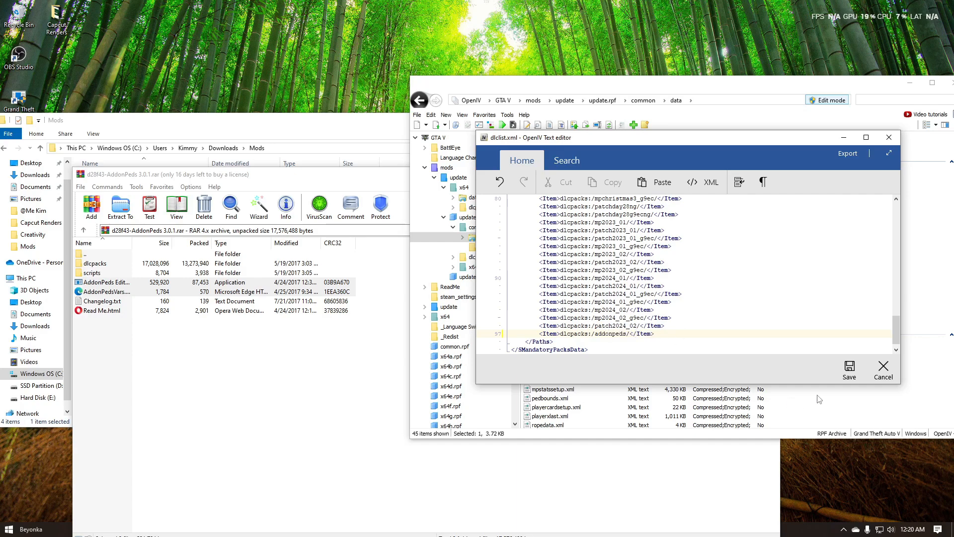
{"action": "left_click", "coordinate": [852, 373]}
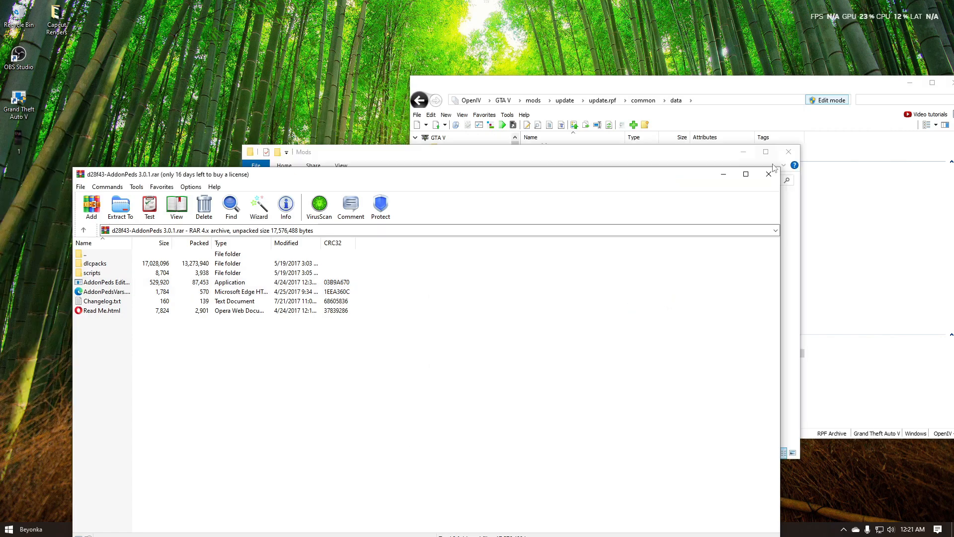
Open the Grand Theft Auto V folder on SSD Partition (D:) in File Explorer and run AddonPeds Editor as administrator.
{"action": "left_click", "coordinate": [607, 155]}
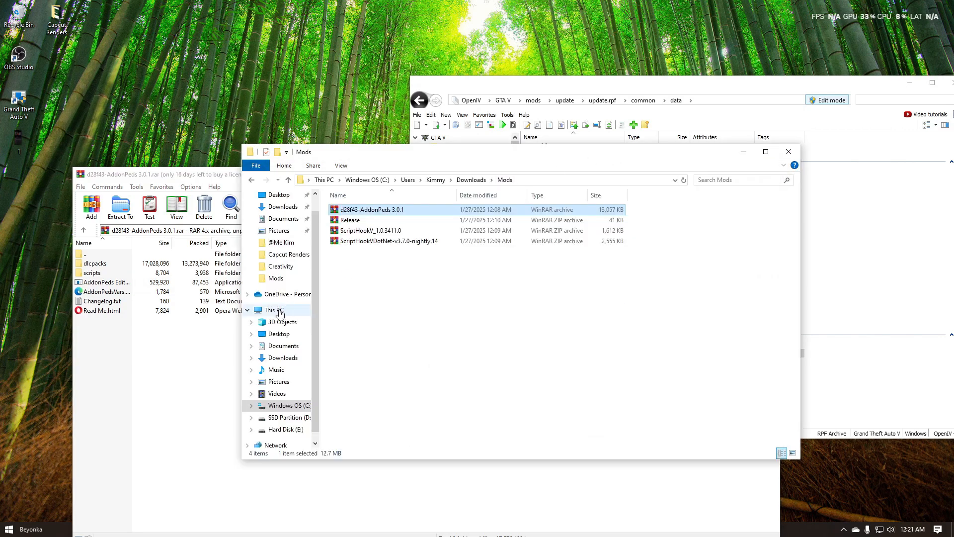
{"action": "scroll", "coordinate": [294, 405], "scroll_direction": "down", "scroll_amount": 1}
{"action": "left_click", "coordinate": [291, 405]}
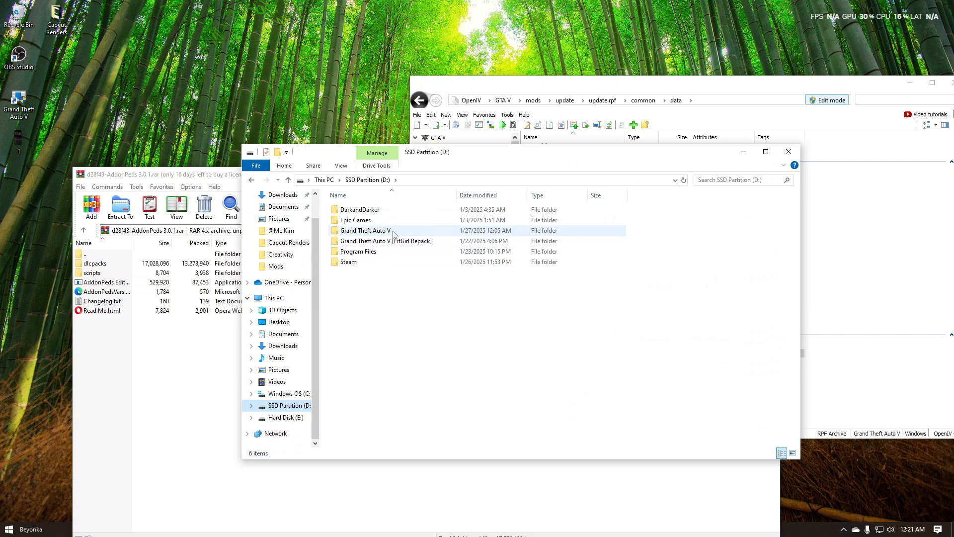
{"action": "double_click", "coordinate": [365, 234]}
{"action": "scroll", "coordinate": [428, 321], "scroll_direction": "down", "scroll_amount": 1}
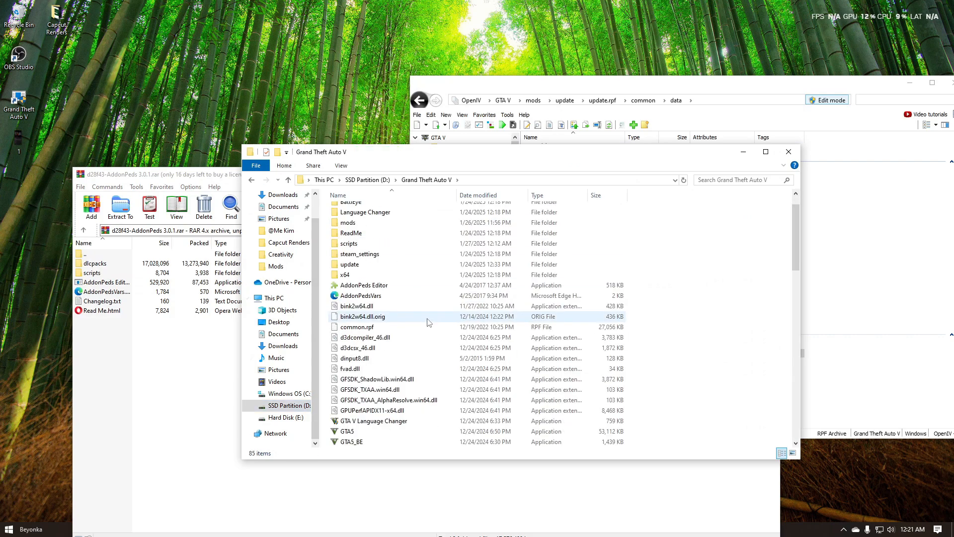
{"action": "right_click", "coordinate": [396, 288]}
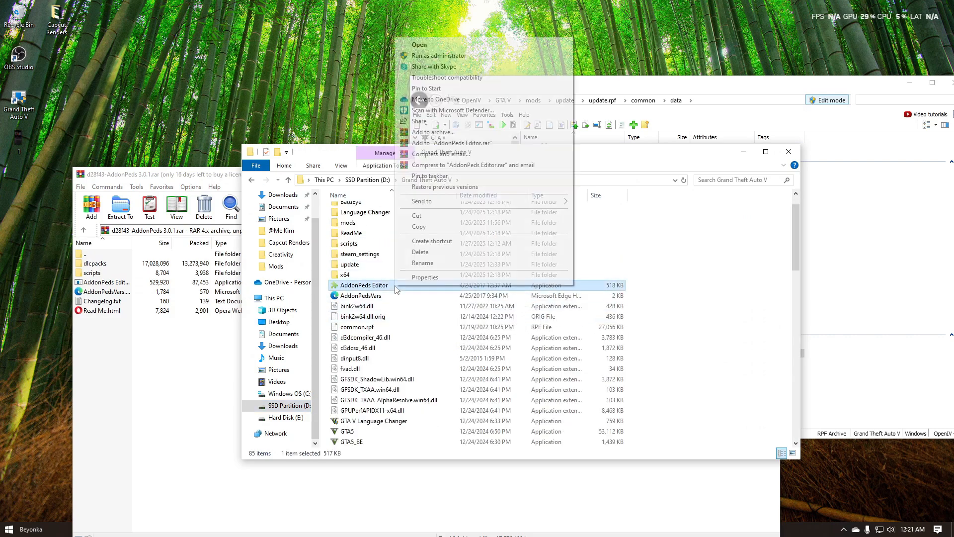
{"action": "left_click", "coordinate": [464, 57]}
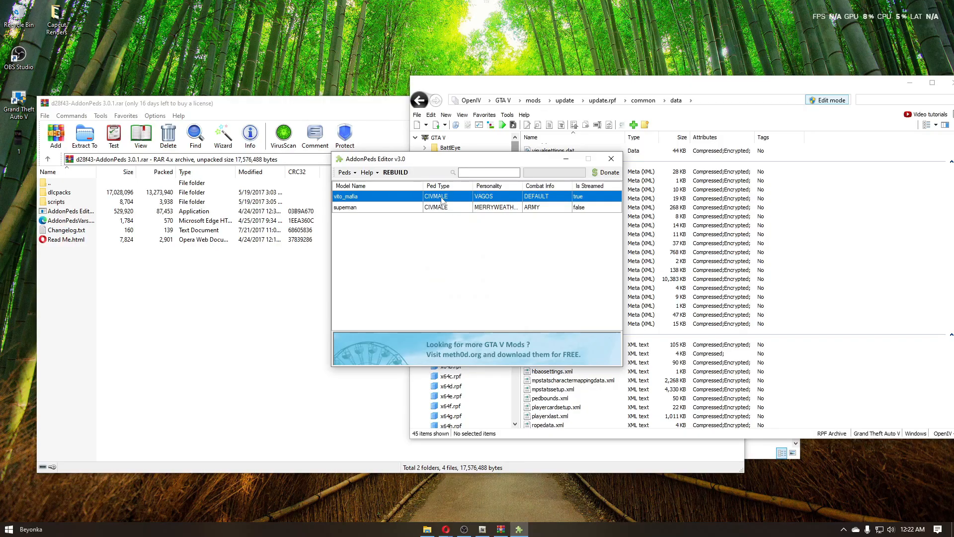
Rebuild the addon peds in AddonPeds Editor and dismiss the completion message.
{"action": "left_click", "coordinate": [394, 173]}
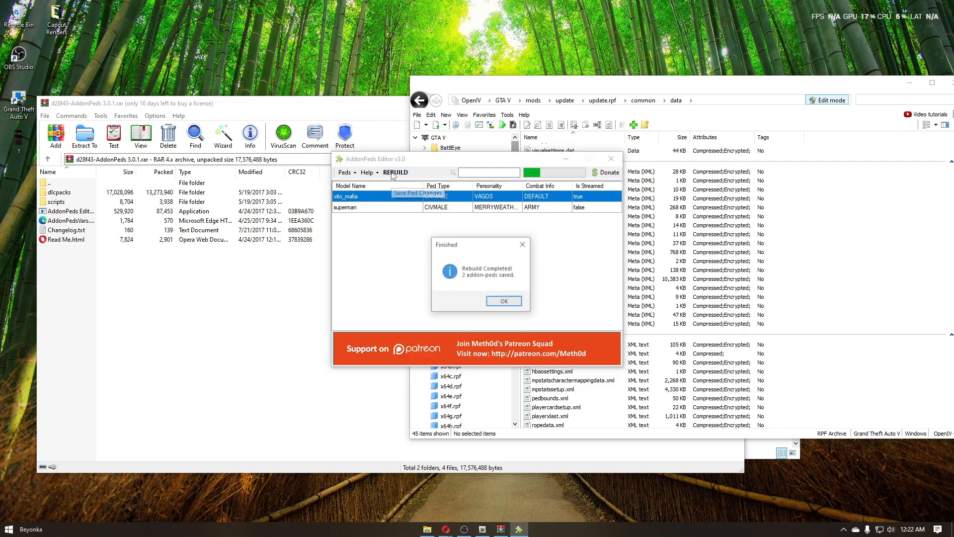
{"action": "left_click", "coordinate": [504, 302]}
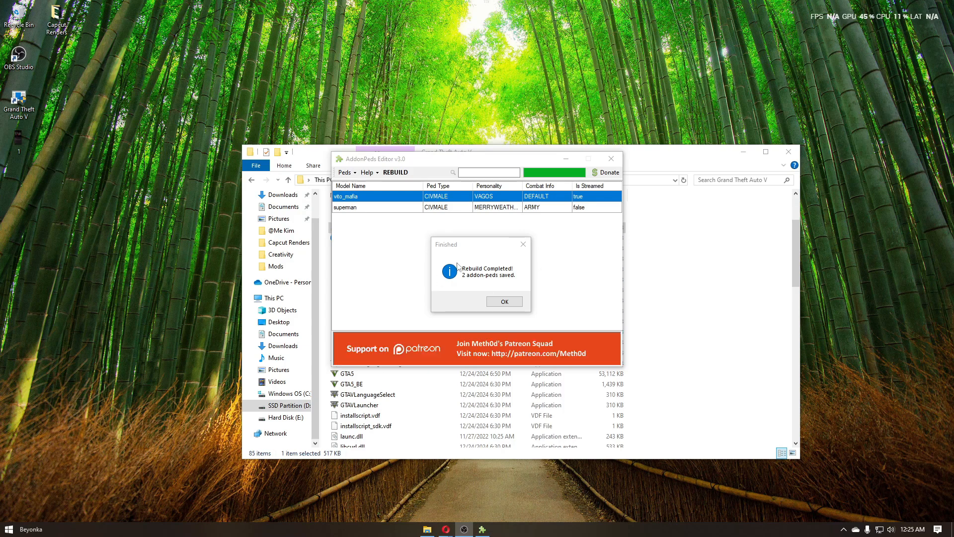
{"action": "left_click", "coordinate": [505, 302]}
{"action": "left_click_drag", "start_coordinate": [486, 160], "coordinate": [530, 231]}
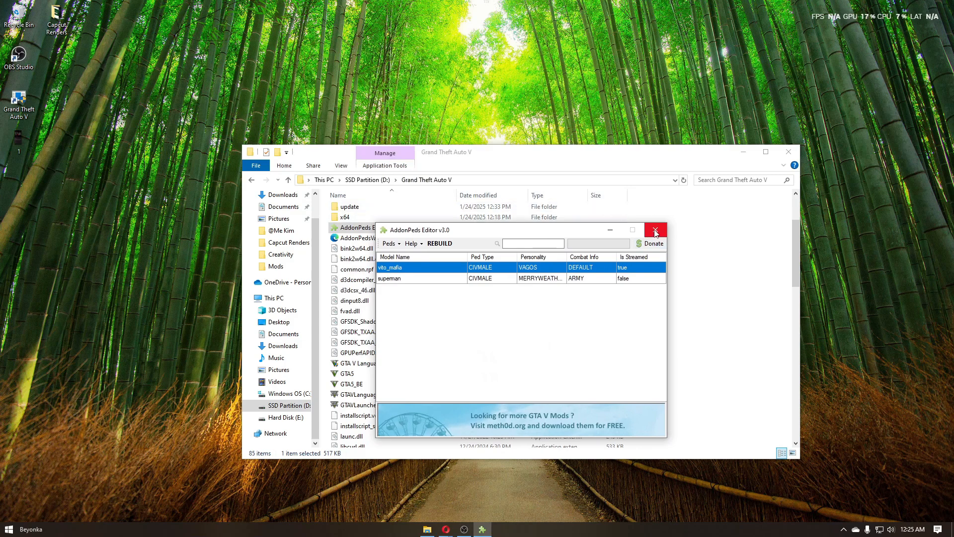